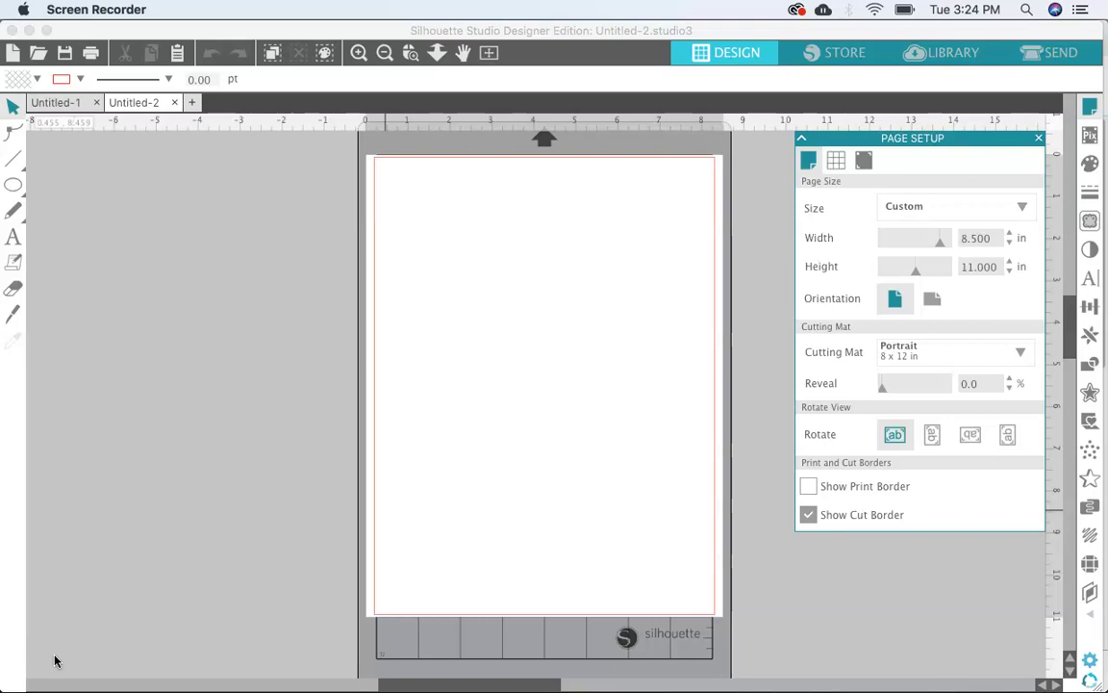
Draw a circle about 5.5 in wide with the Ellipse tool and centre it horizontally on the page.
left_click(161, 32)
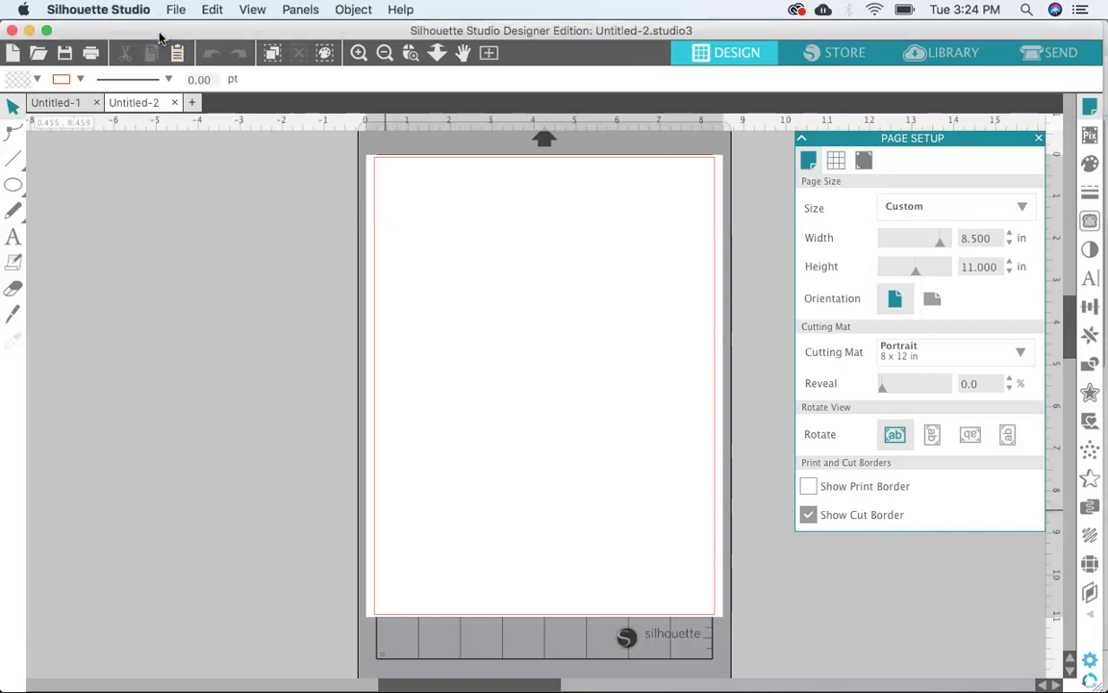
left_click(13, 185)
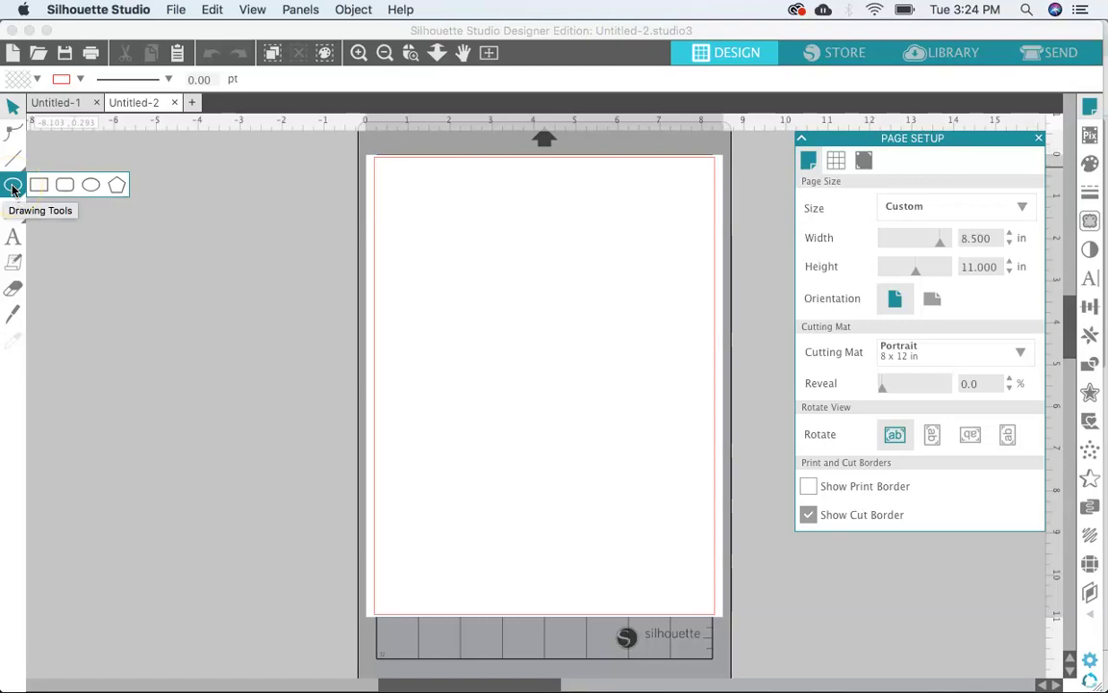
left_click(347, 230)
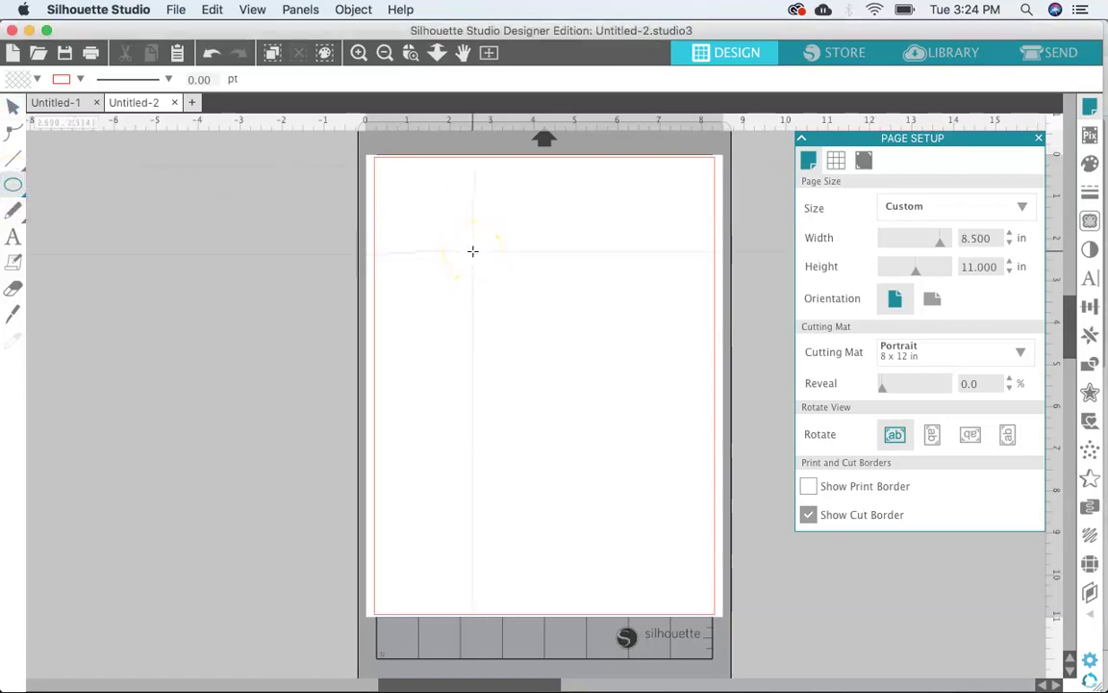
left_click_drag(473, 251, 682, 509)
left_click(13, 104)
left_click_drag(547, 262, 499, 273)
left_click(148, 230)
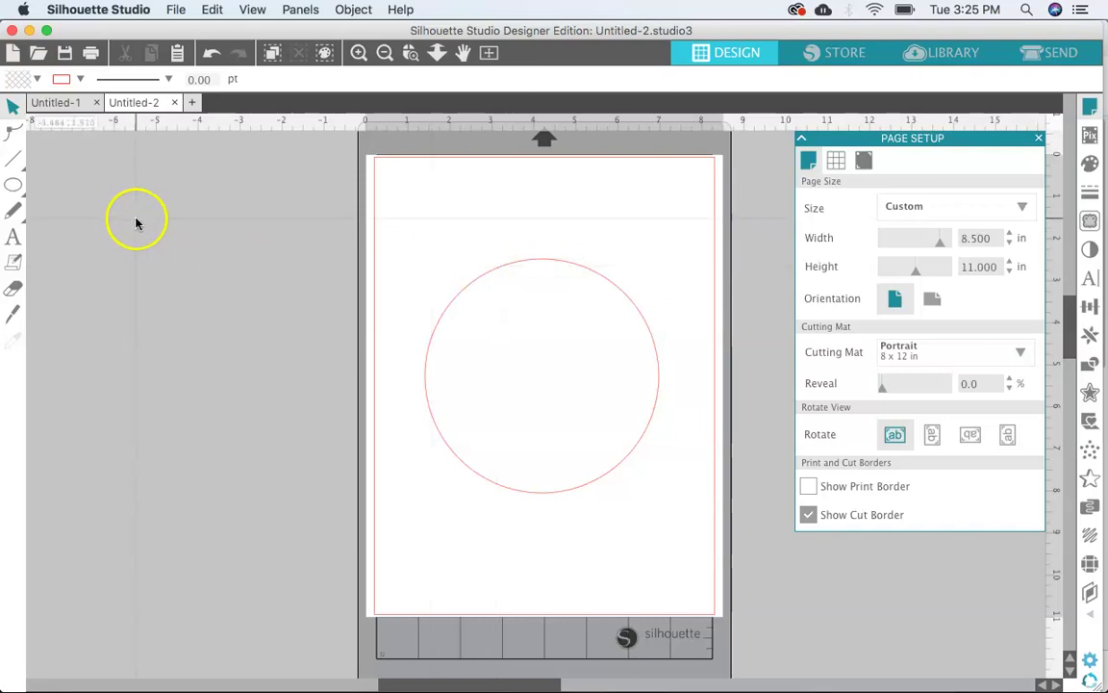
Add the text "KLM" in the Impact font above the circle's upper left.
left_click(14, 237)
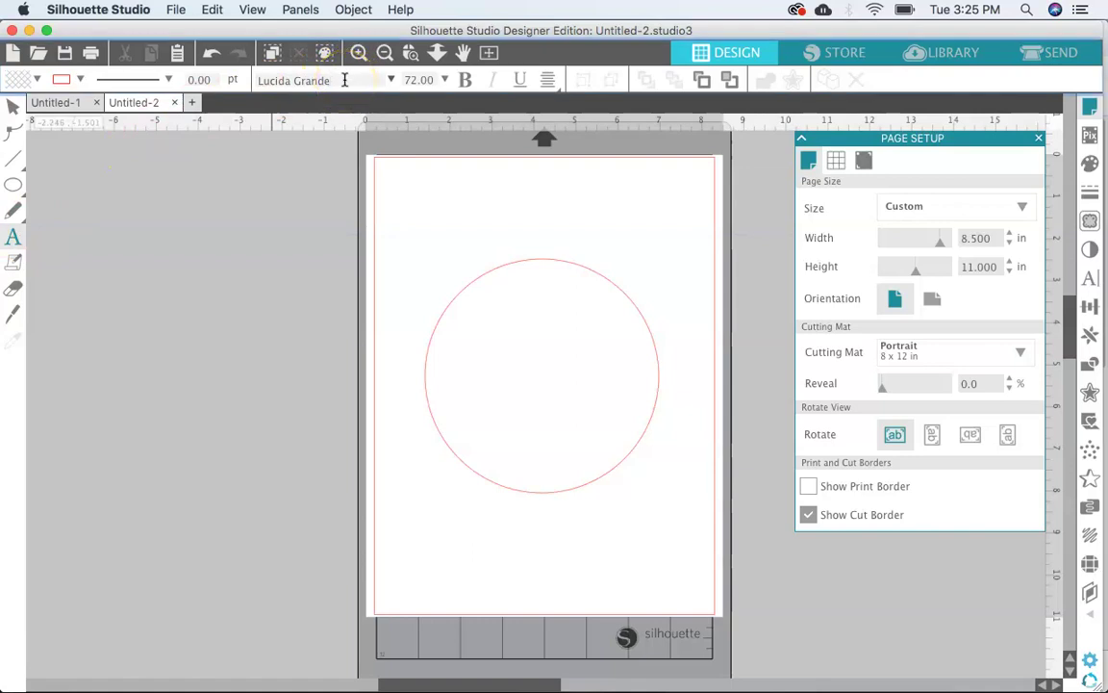
left_click(317, 80)
type("Impact")
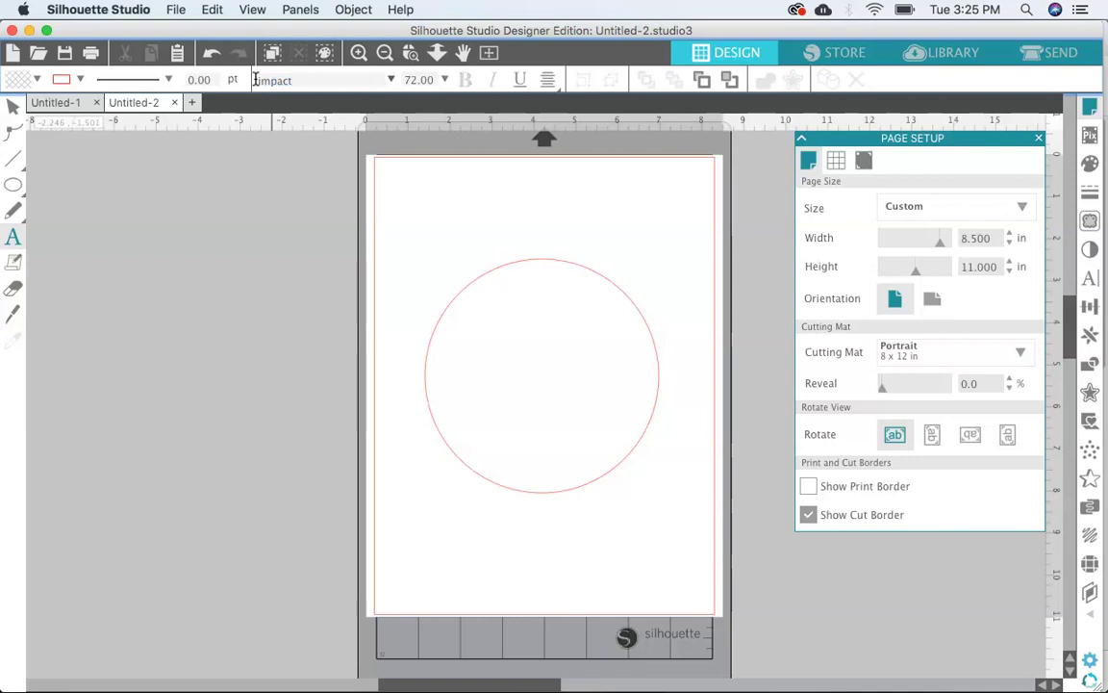
key("Return")
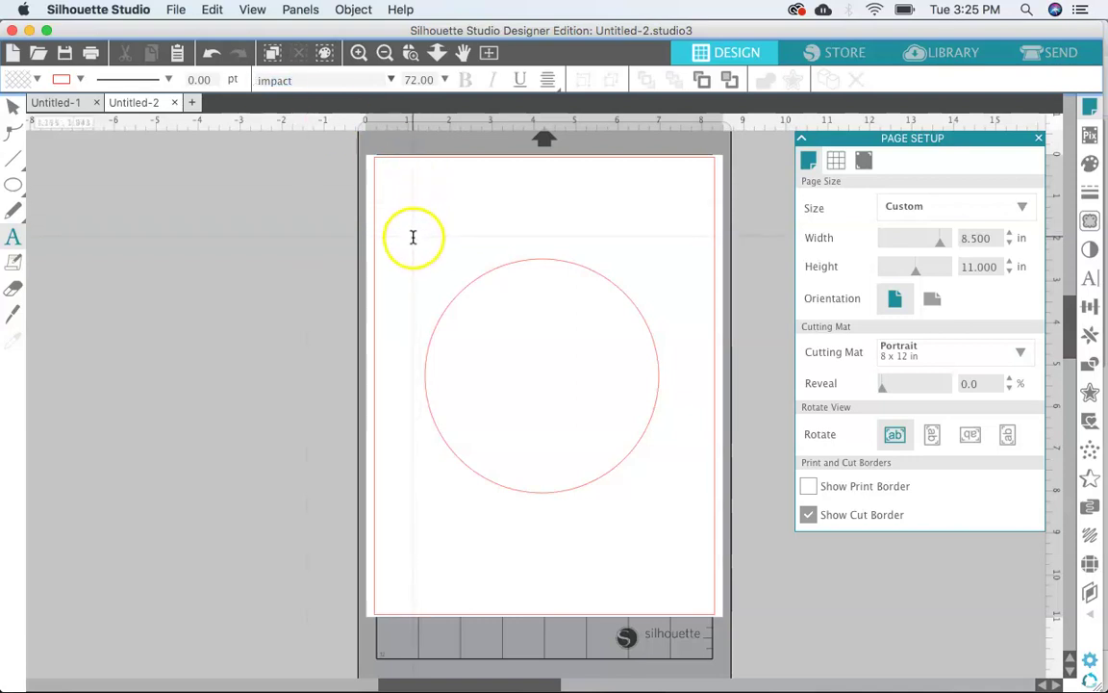
left_click(415, 233)
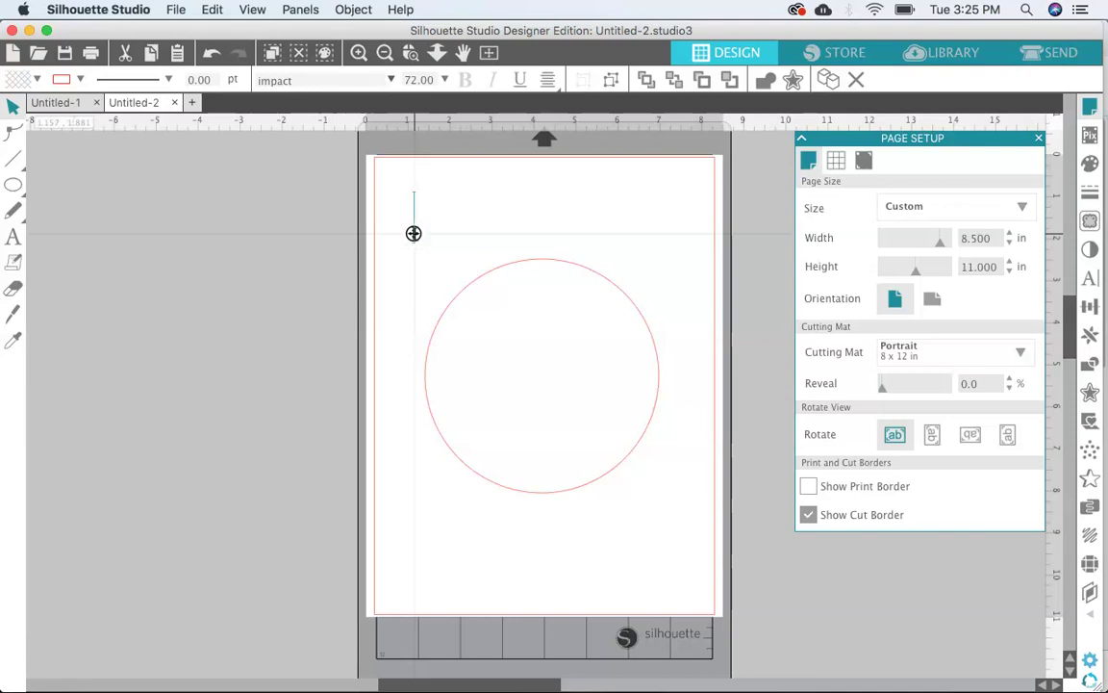
type("KLM")
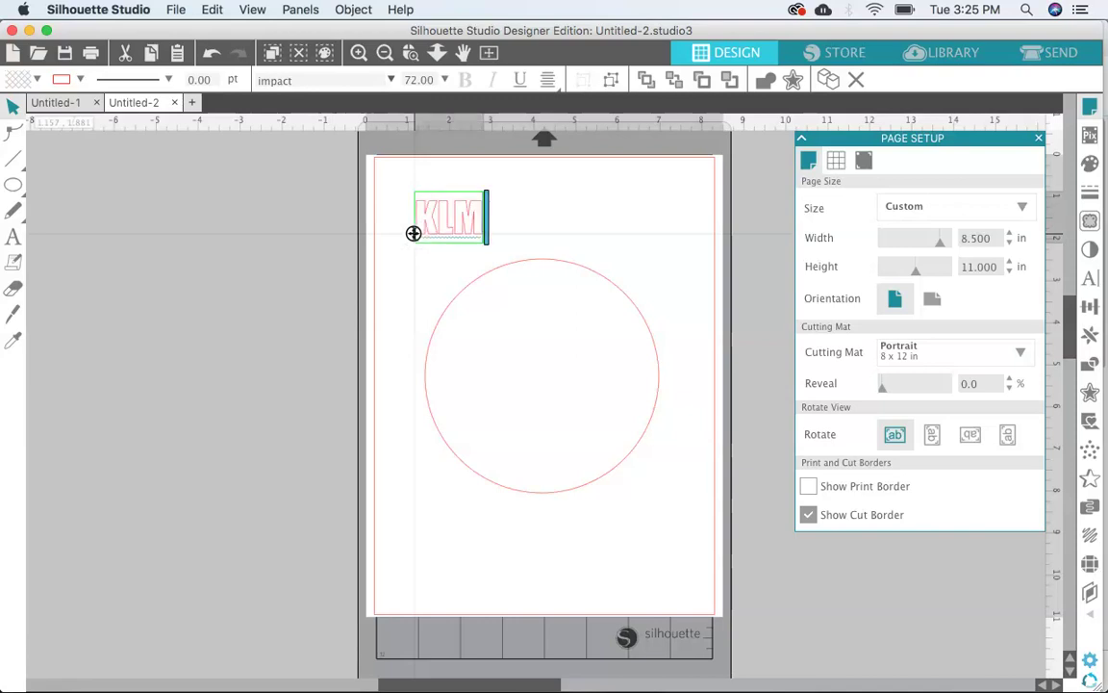
double_click(457, 217)
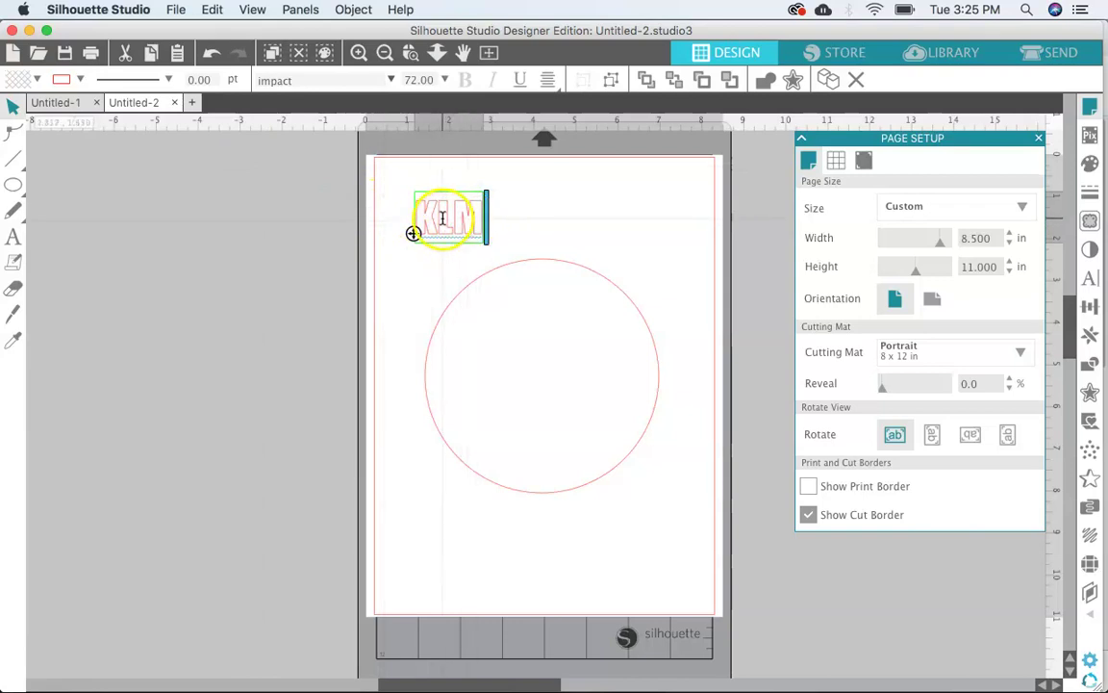
left_click(444, 217)
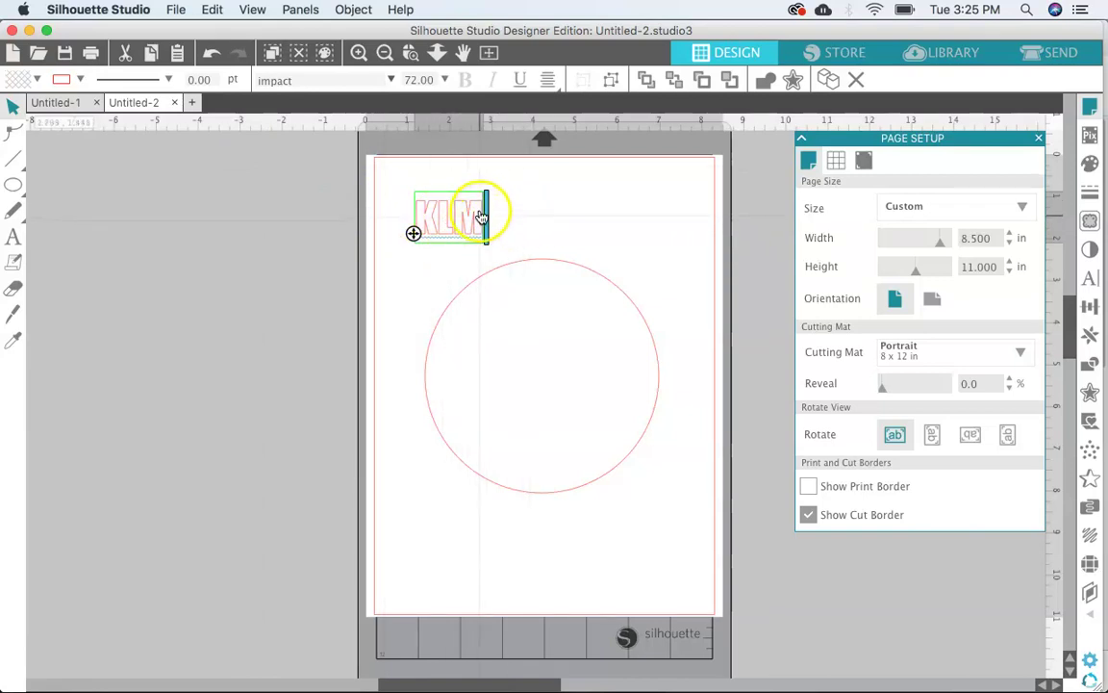
left_click(536, 211)
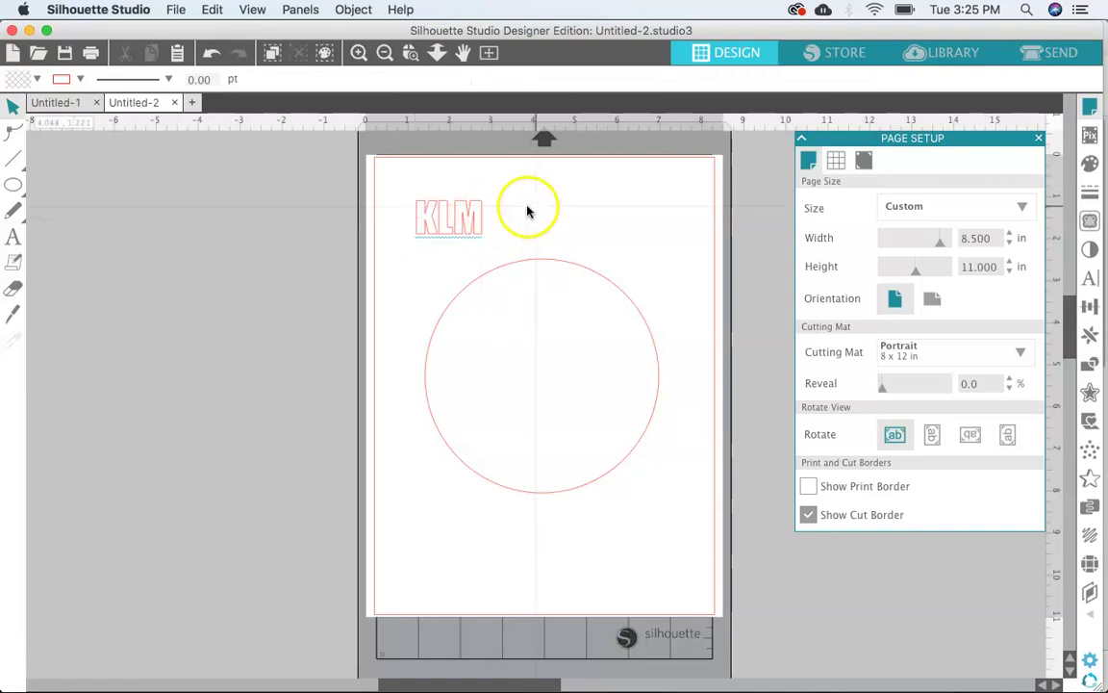
Place the KLM text over the circle and enlarge it proportionally to about 7.03 in wide.
left_click(476, 222)
left_click_drag(462, 221, 557, 367)
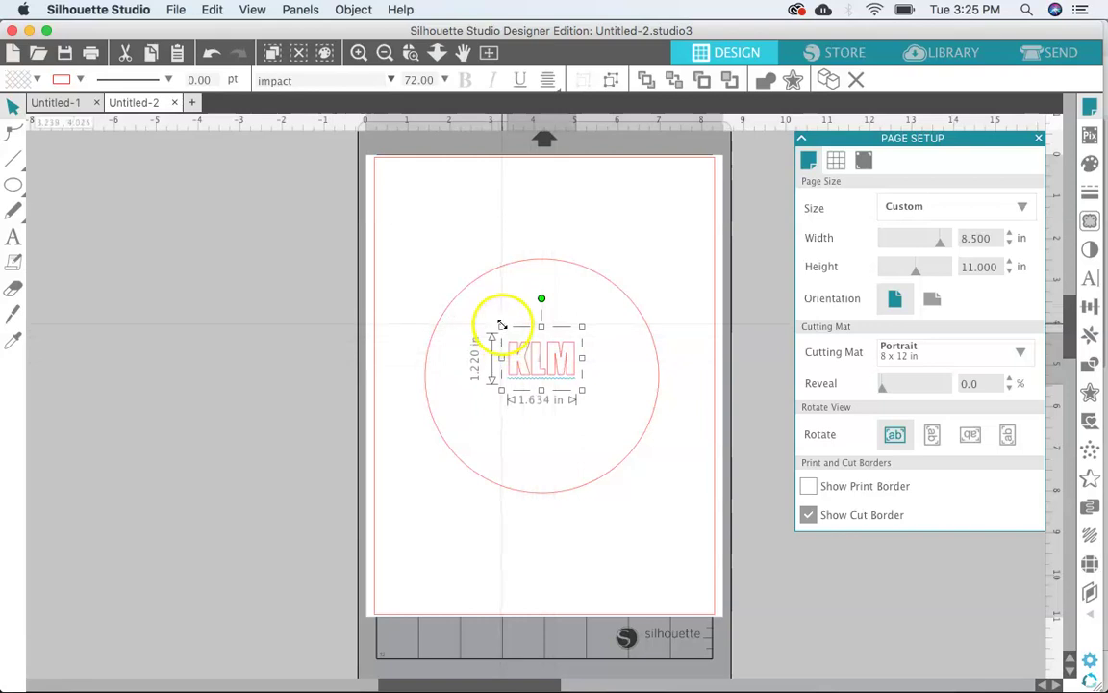
left_click_drag(501, 326, 396, 242)
left_click_drag(578, 390, 680, 494)
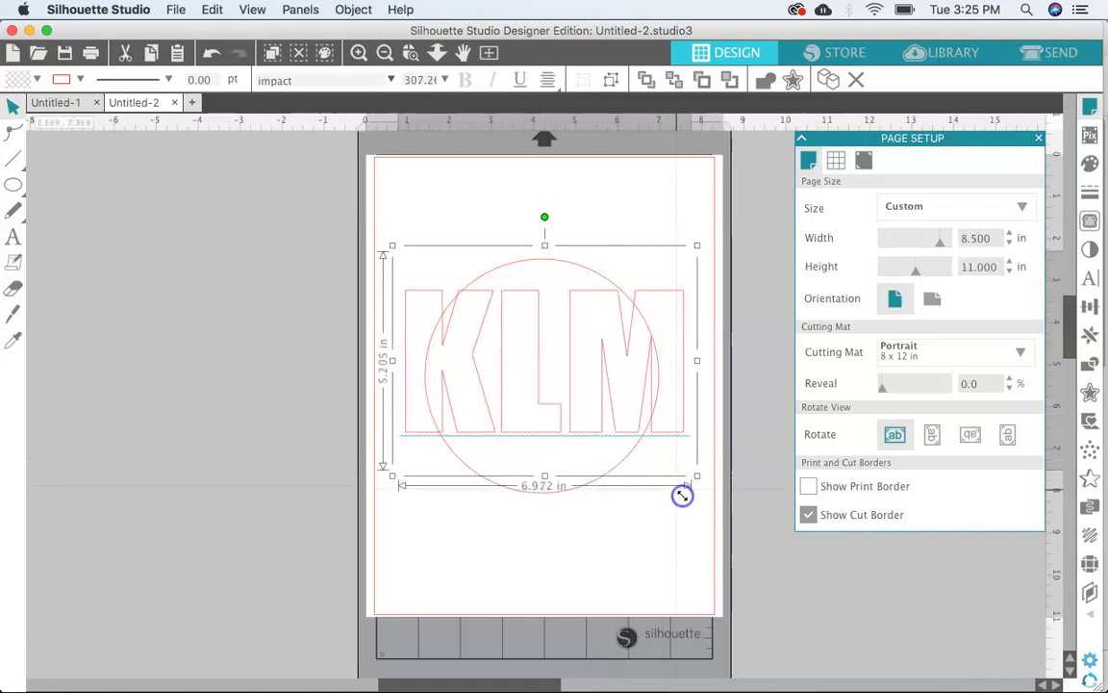
left_click_drag(392, 246, 391, 244)
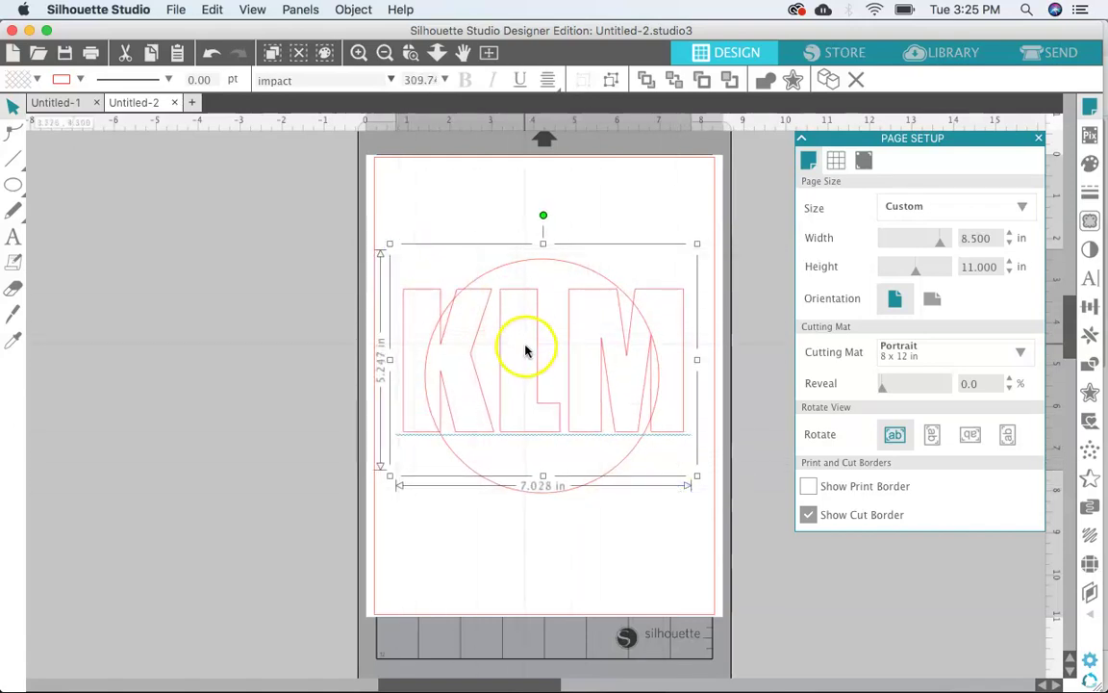
Stretch the KLM text box vertically to about 8.75 in and position it so the letters span the circle's full height.
left_click_drag(535, 366, 555, 350)
left_click_drag(561, 250, 560, 199)
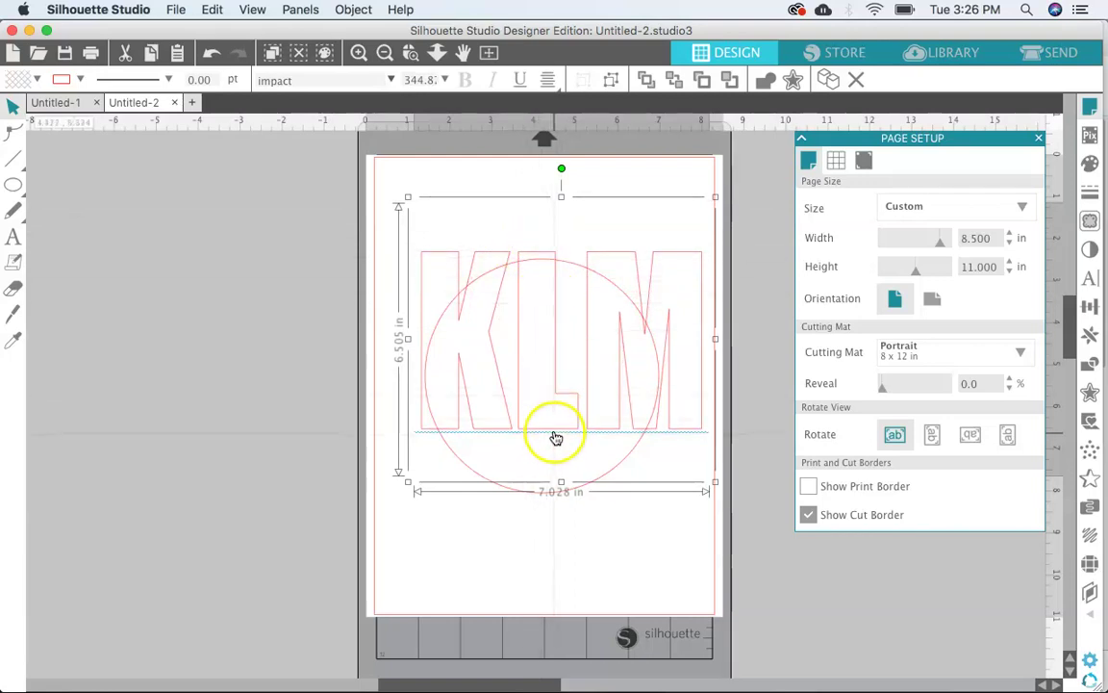
left_click_drag(561, 483, 559, 564)
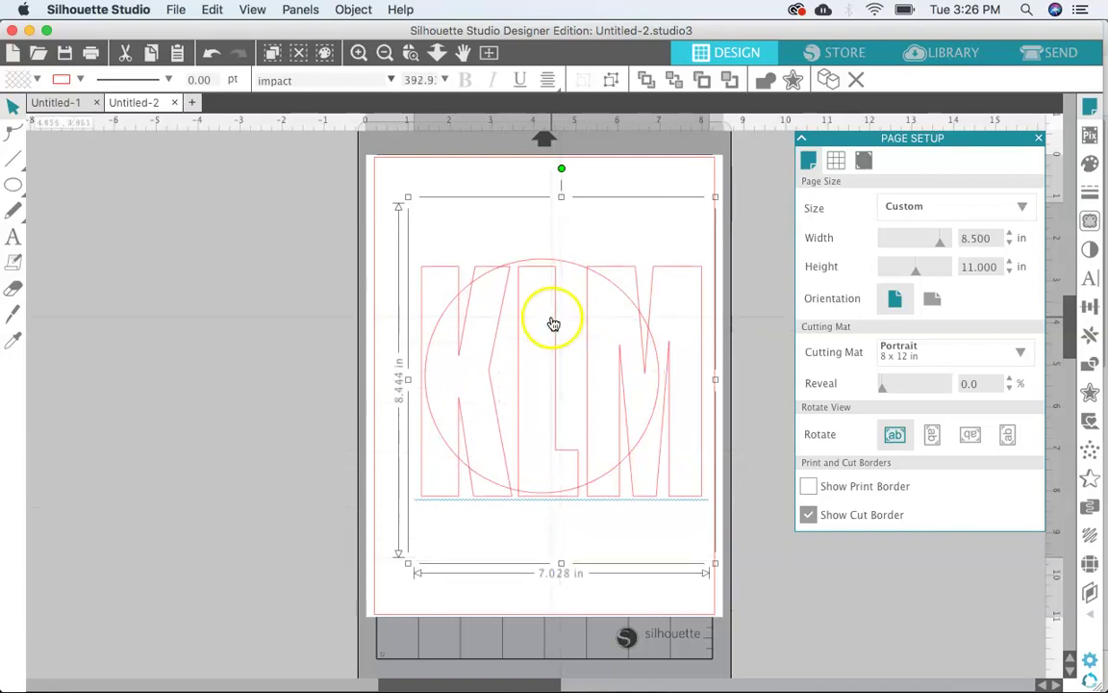
left_click_drag(563, 193, 561, 183)
left_click_drag(555, 370, 558, 367)
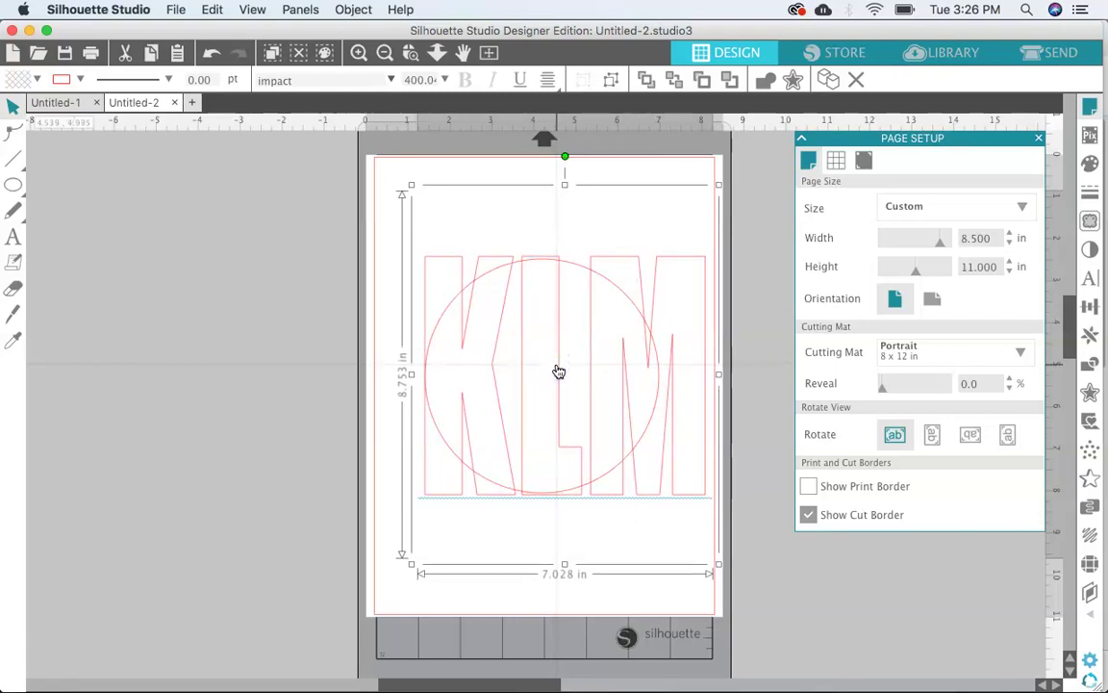
left_click(792, 593)
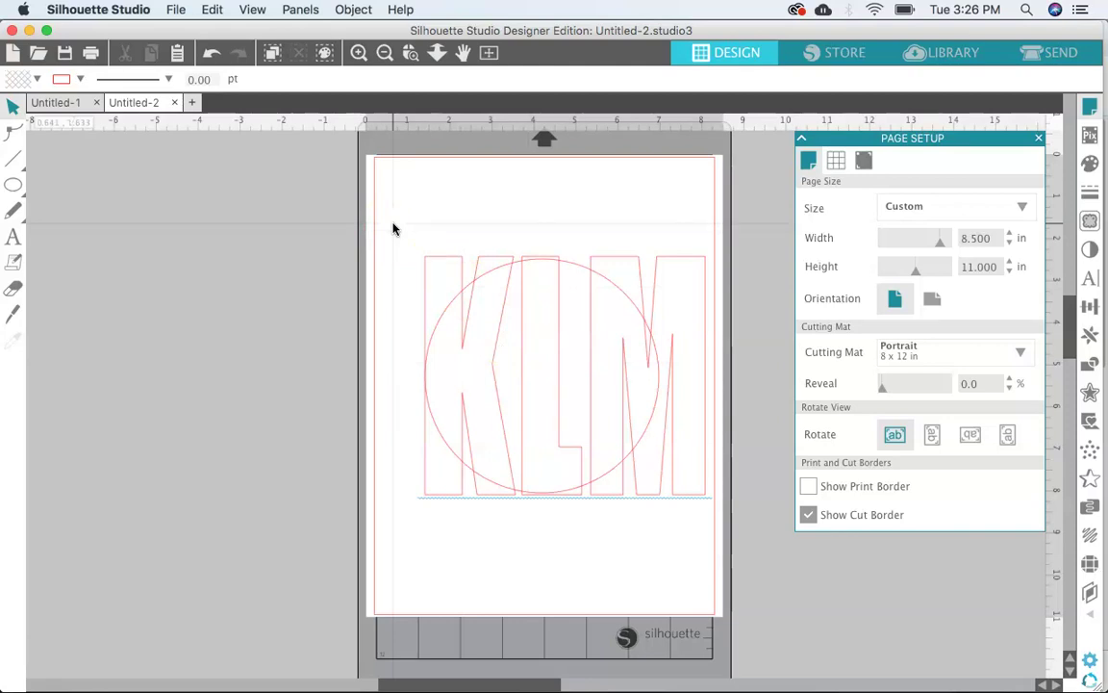
Ungroup the KLM text into separate letters.
left_click_drag(392, 223, 709, 532)
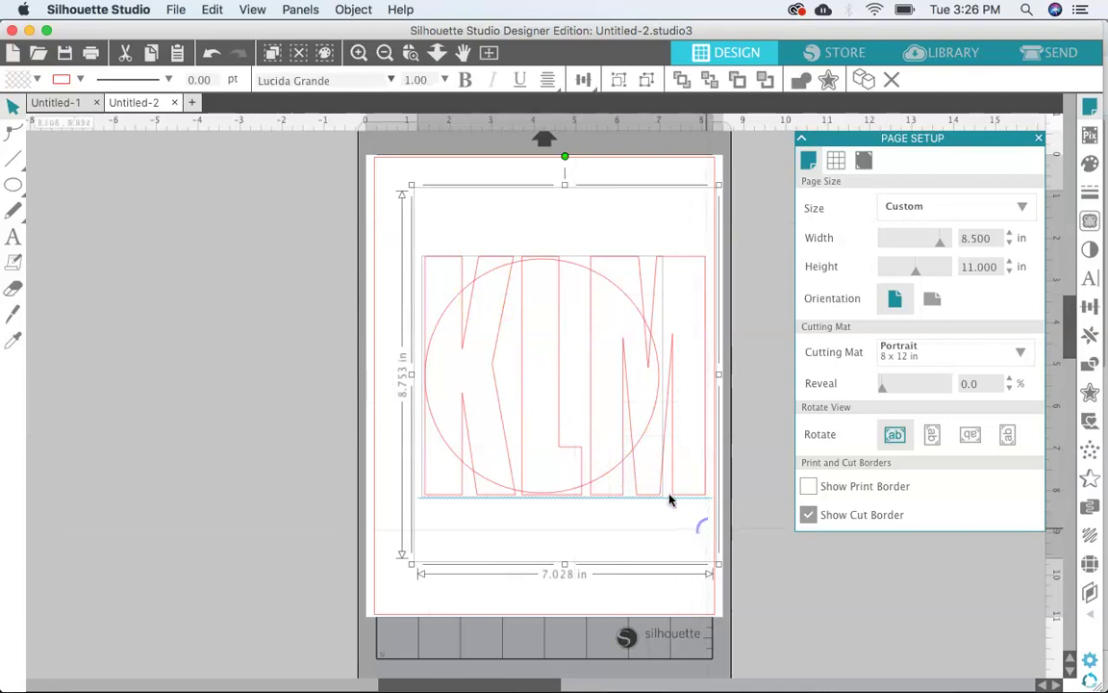
left_click(361, 11)
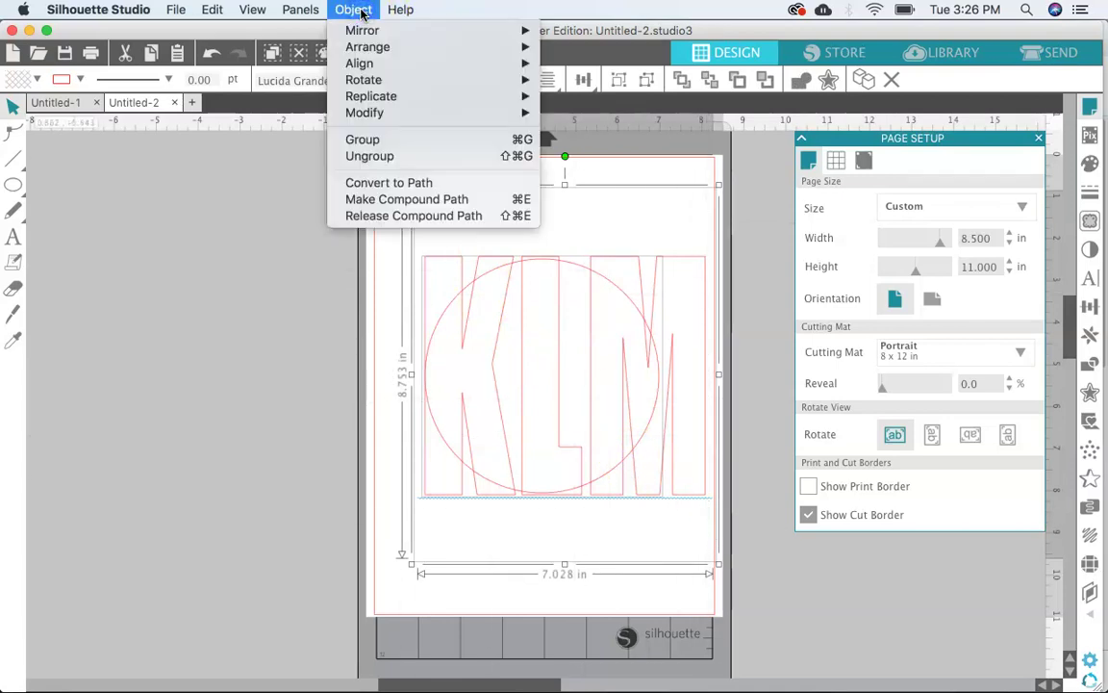
left_click(404, 155)
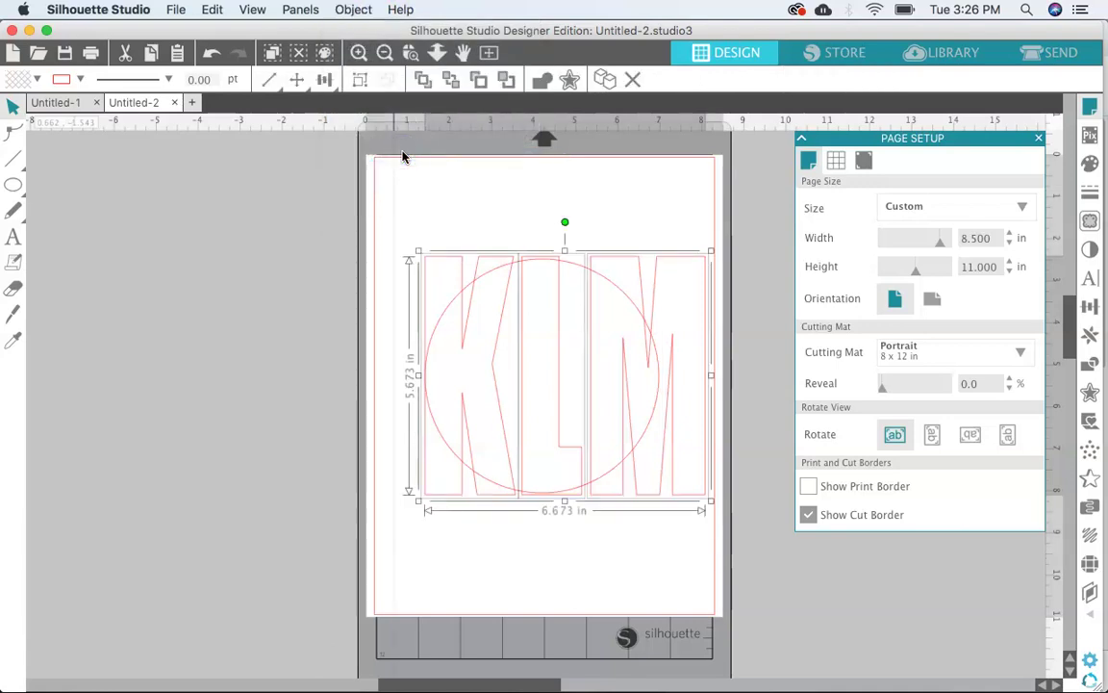
left_click(507, 591)
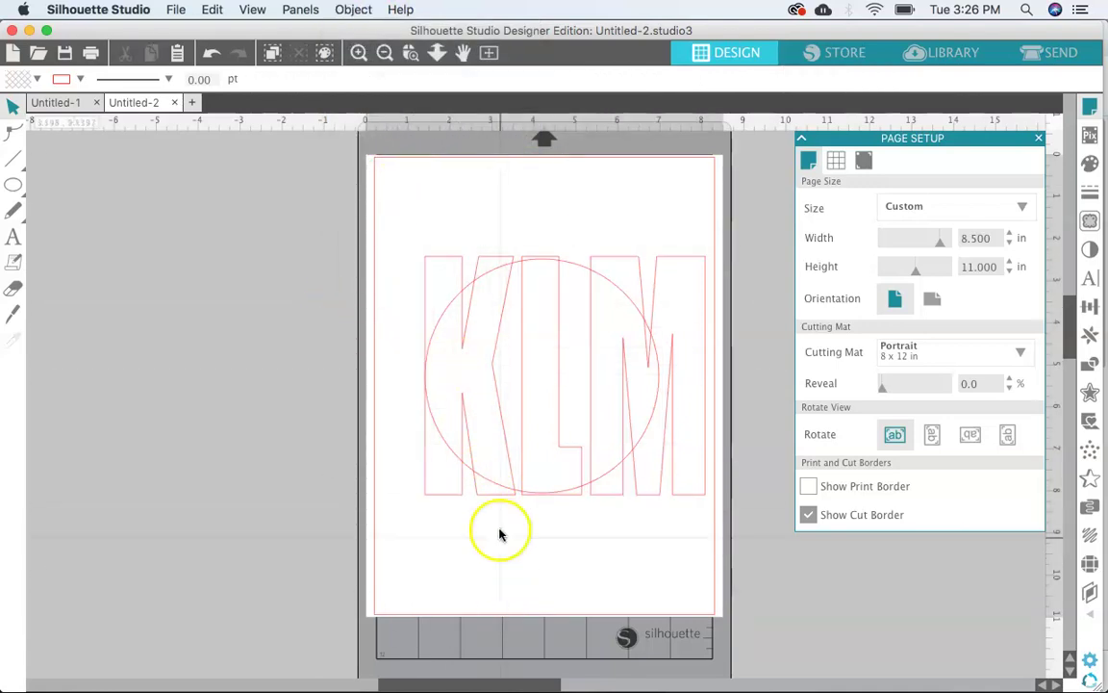
Select the K, L and M one at a time to check that each letter is a separate object.
left_click(504, 460)
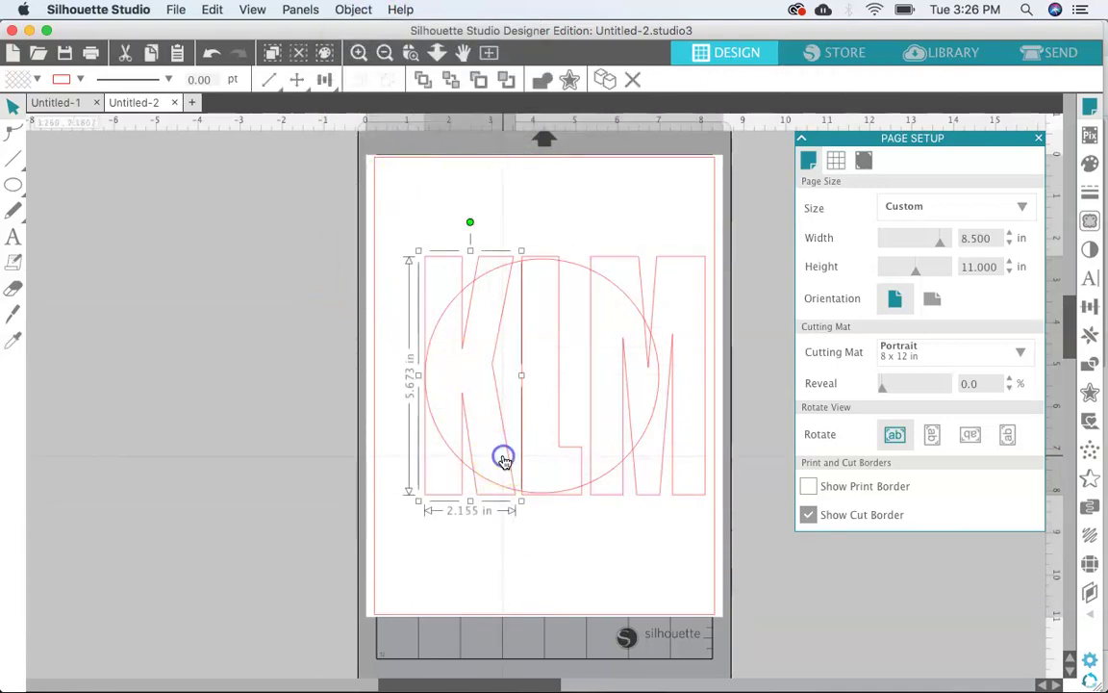
left_click(569, 452)
left_click(621, 444)
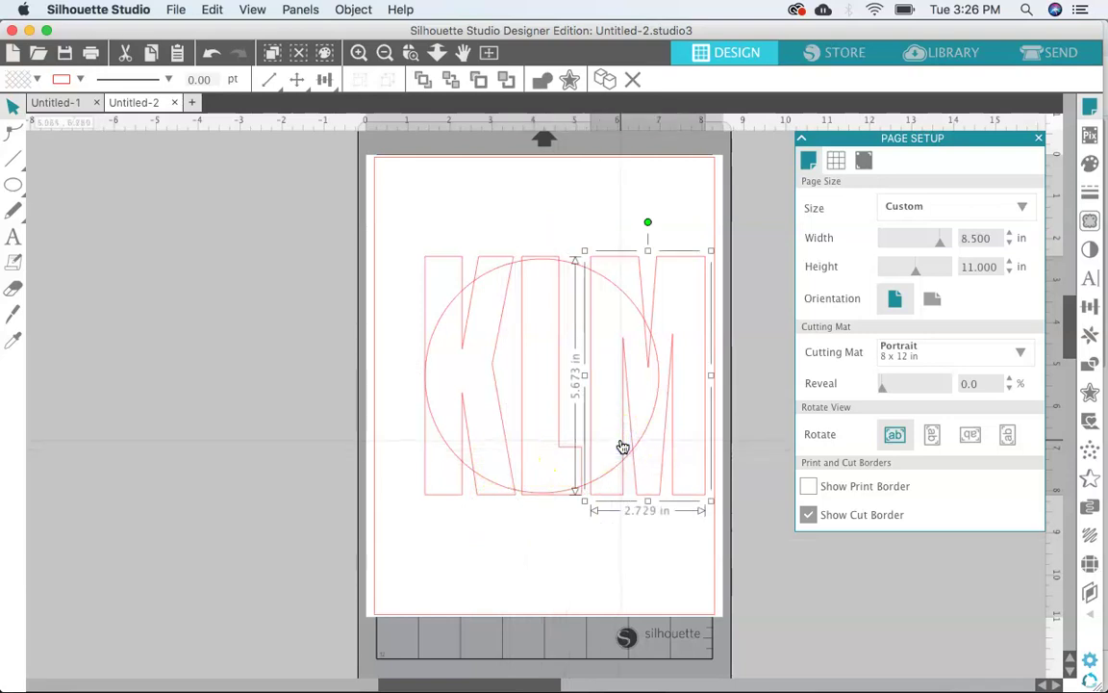
left_click(575, 539)
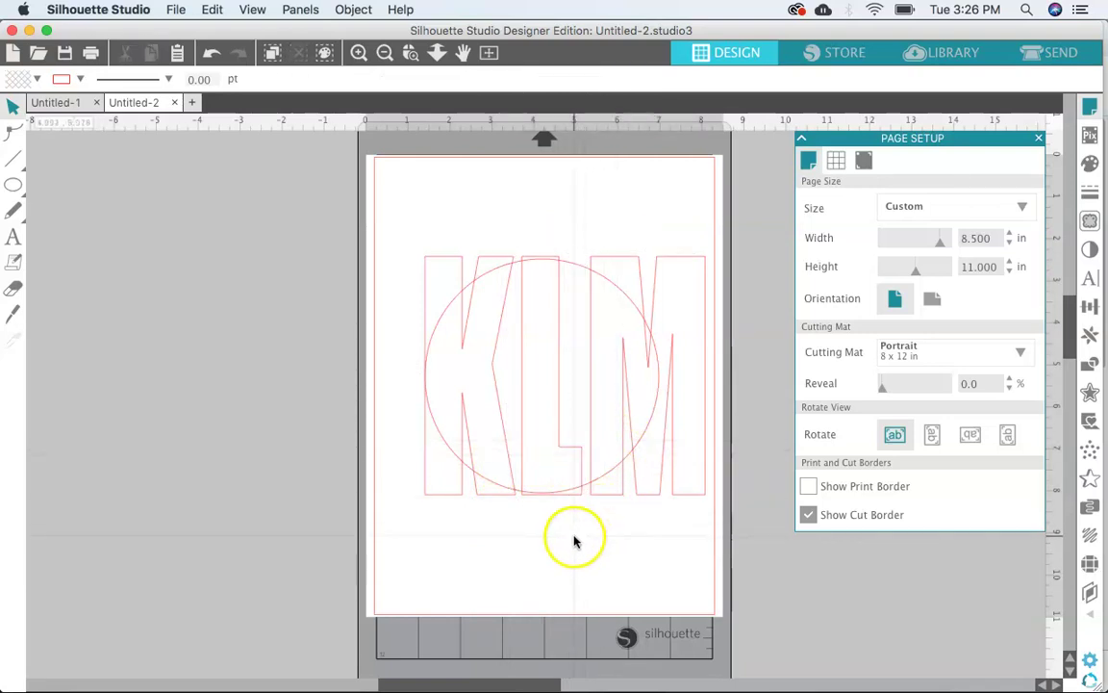
left_click(502, 439)
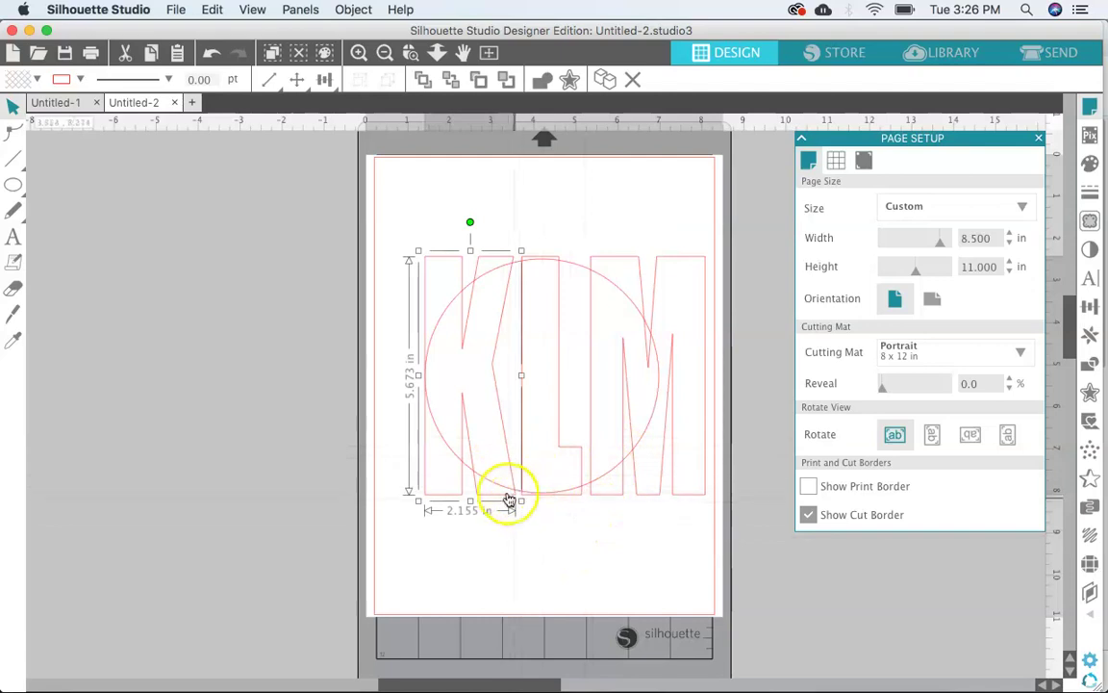
left_click(480, 479)
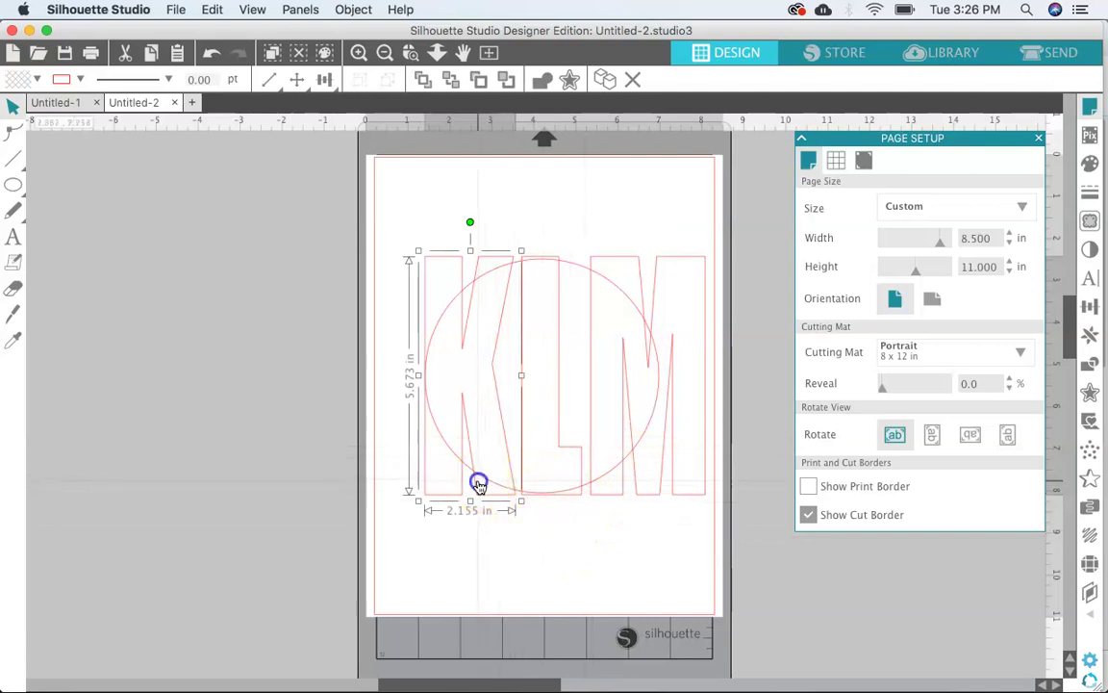
left_click(654, 455)
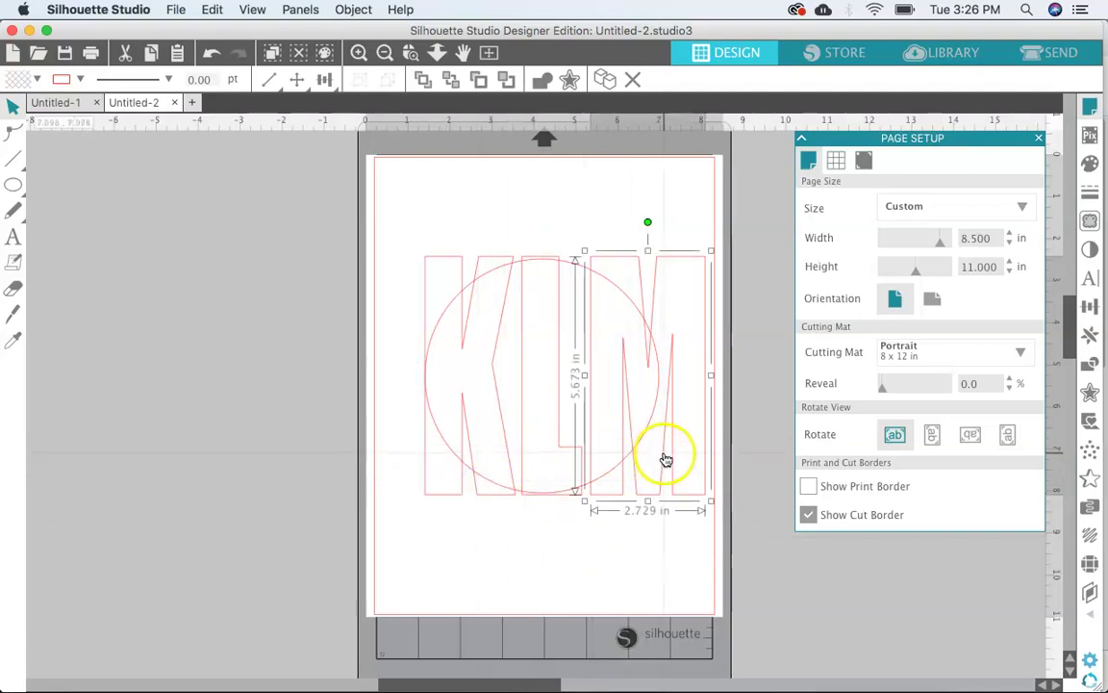
left_click(496, 385)
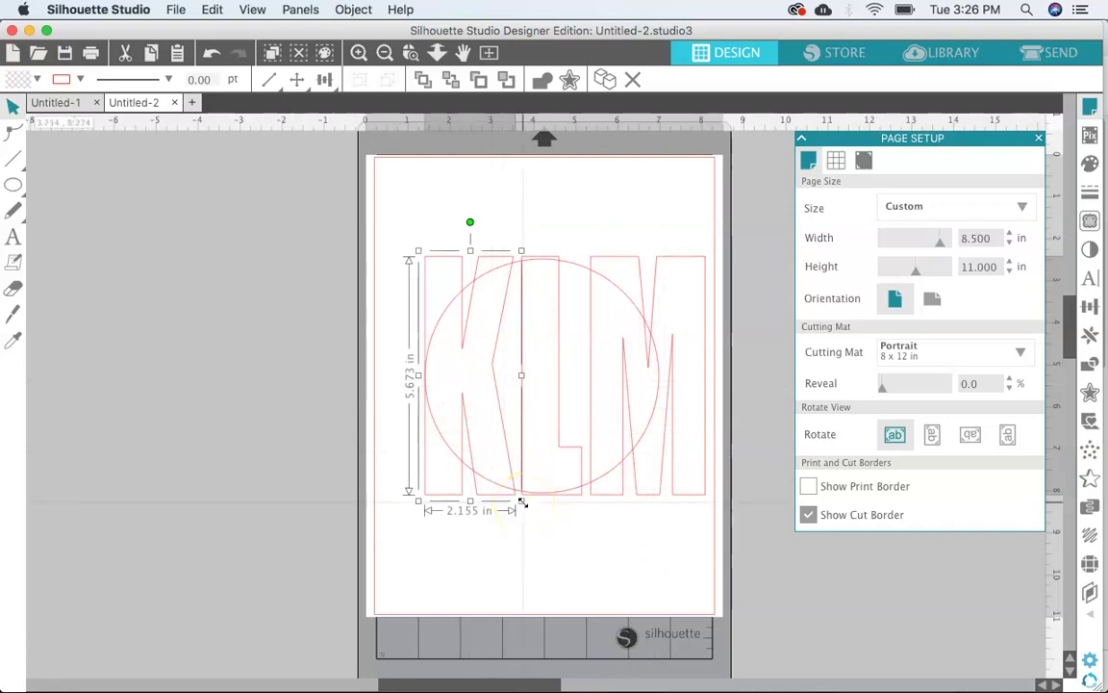
left_click_drag(522, 501, 482, 445)
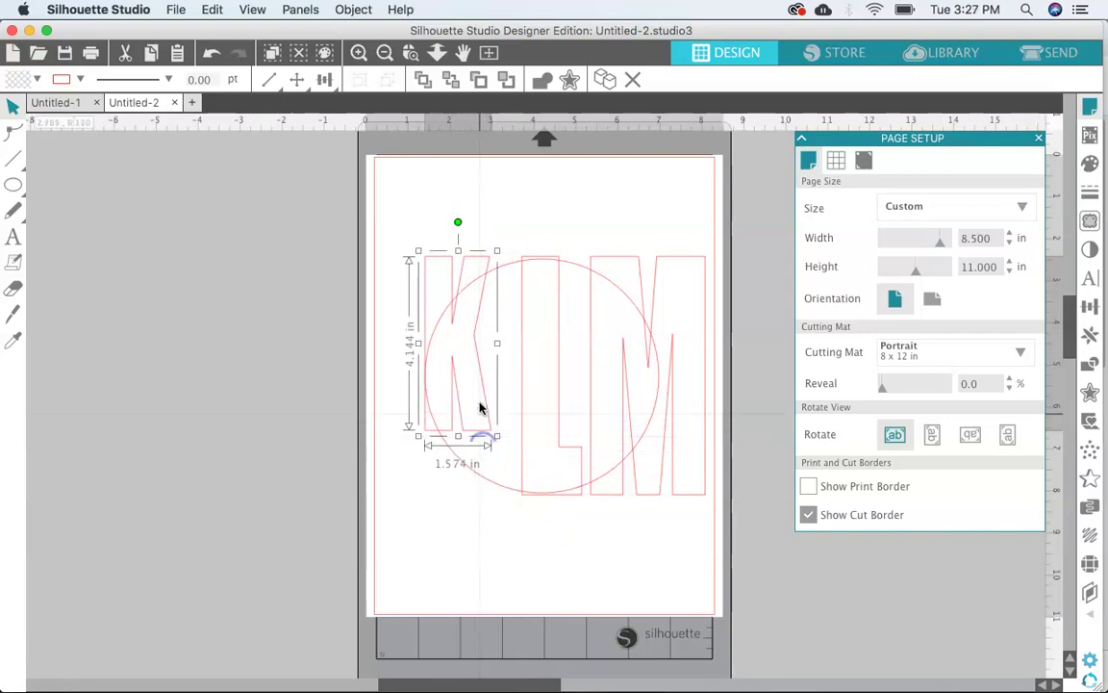
left_click_drag(477, 378, 492, 415)
left_click(358, 52)
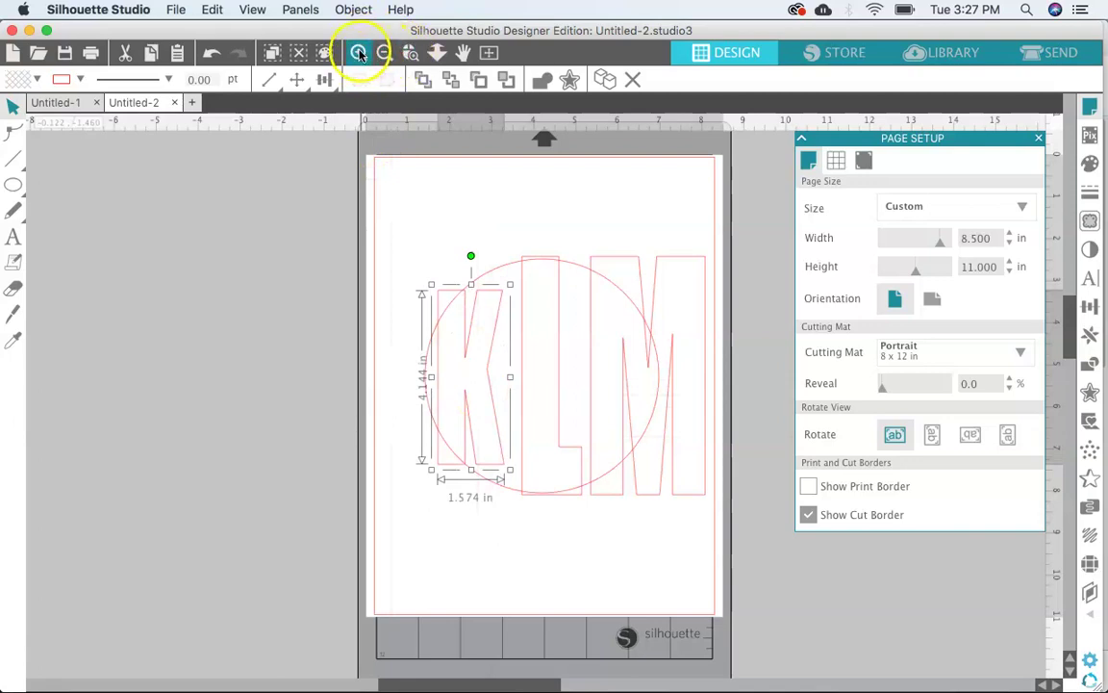
key("super+z")
key("super+z")
key("super+z")
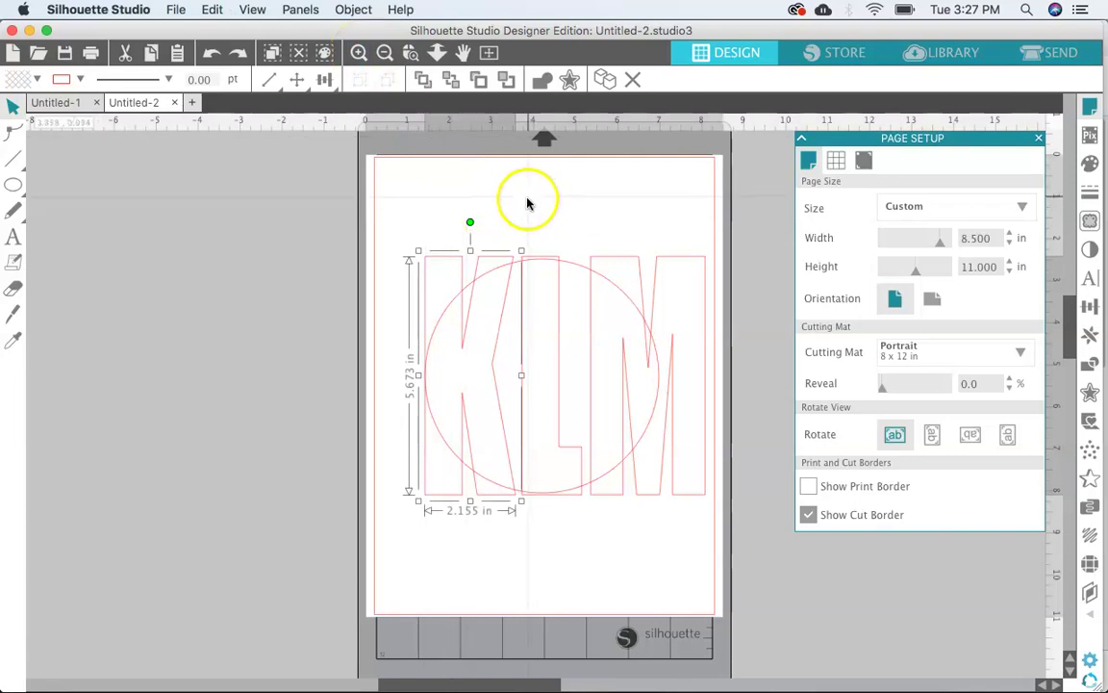
Select the K and M together and scale them down proportionally to about 4.86 in wide and 4.13 in high.
left_click(643, 298, "shift")
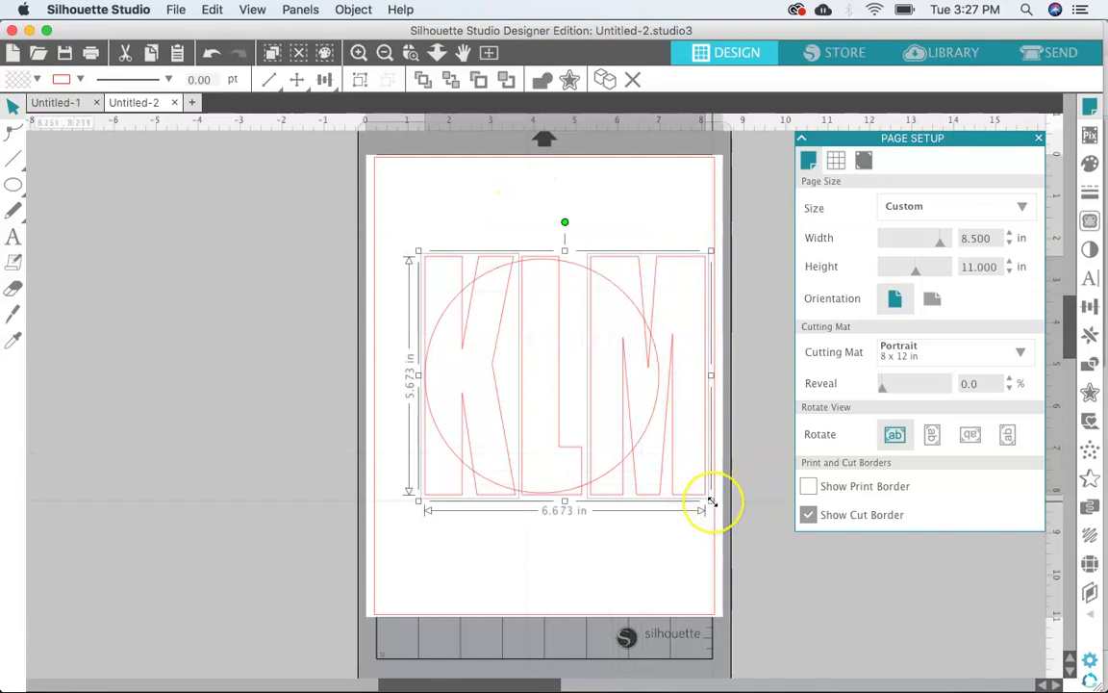
left_click_drag(712, 501, 627, 445)
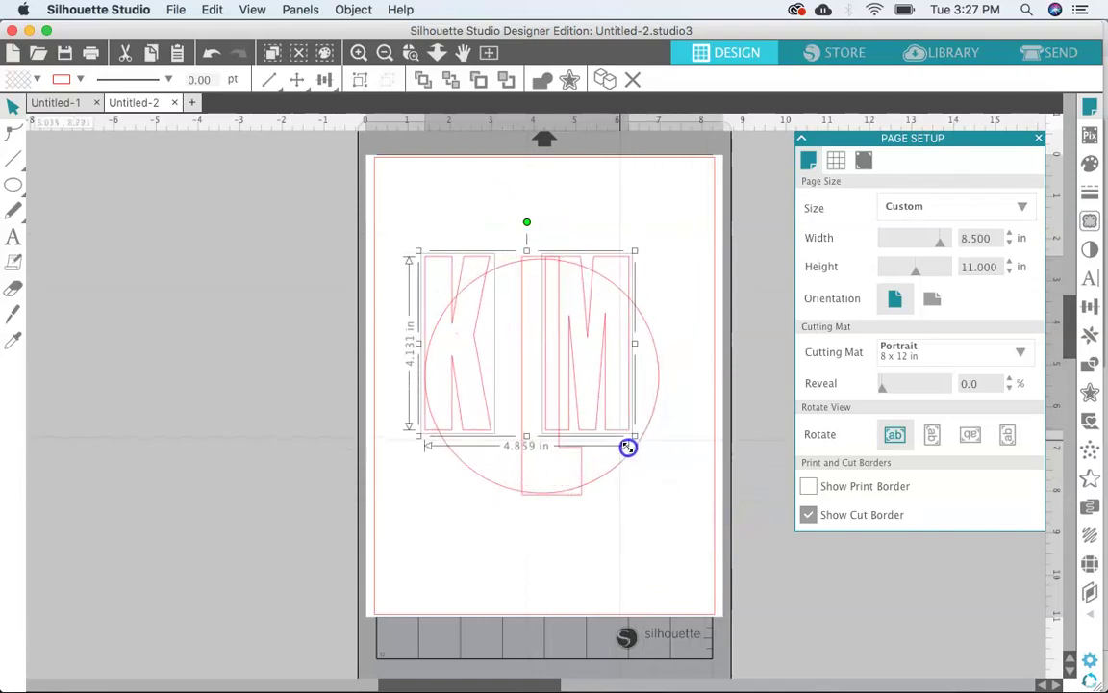
Move the K and M together so they are centred vertically within the circle on either side of the L.
left_click_drag(595, 408, 614, 440)
left_click(663, 544)
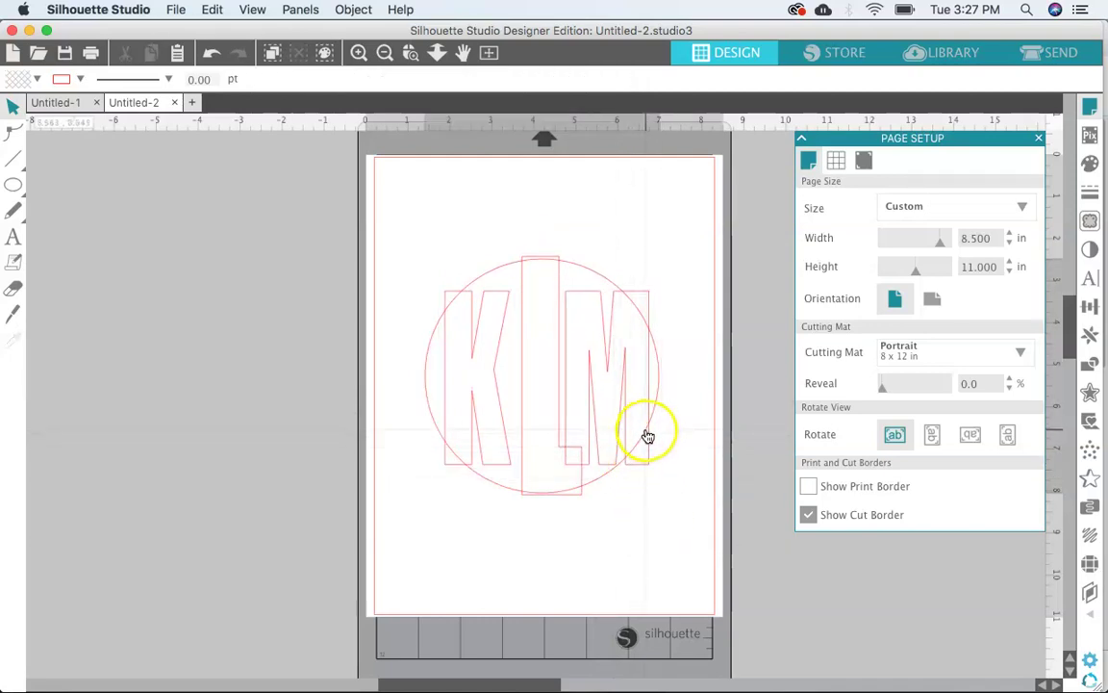
left_click(648, 436)
left_click(695, 559)
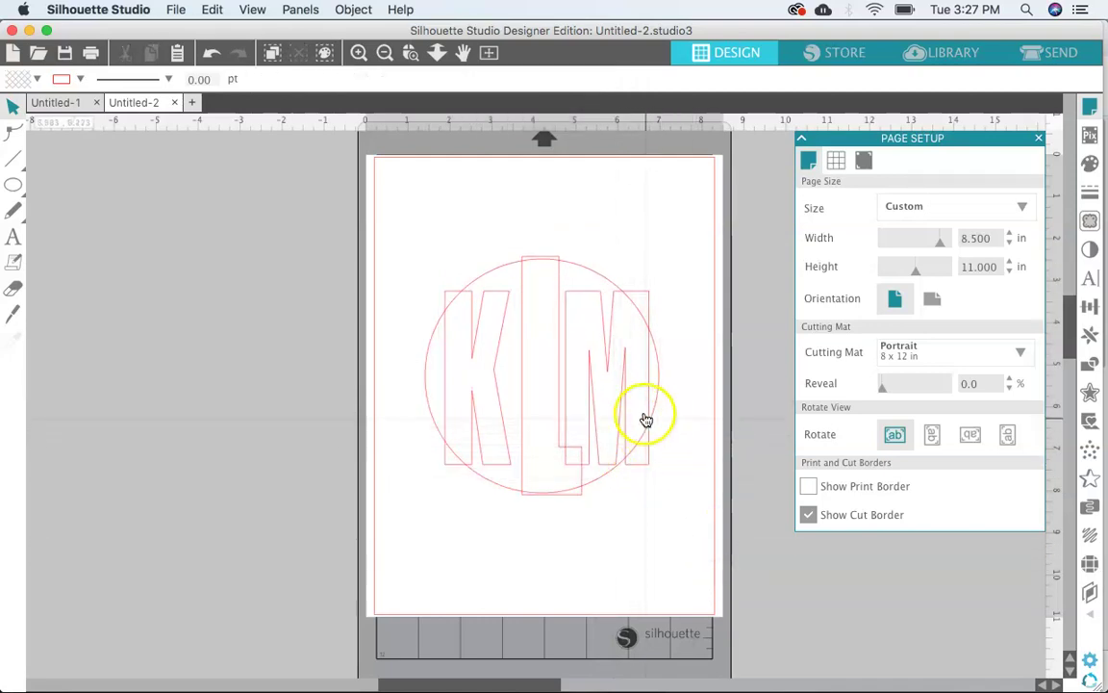
Nudge the M to the right so it clears the foot of the L with a small gap.
left_click(626, 384)
key("Right")
key("Right")
key("Right")
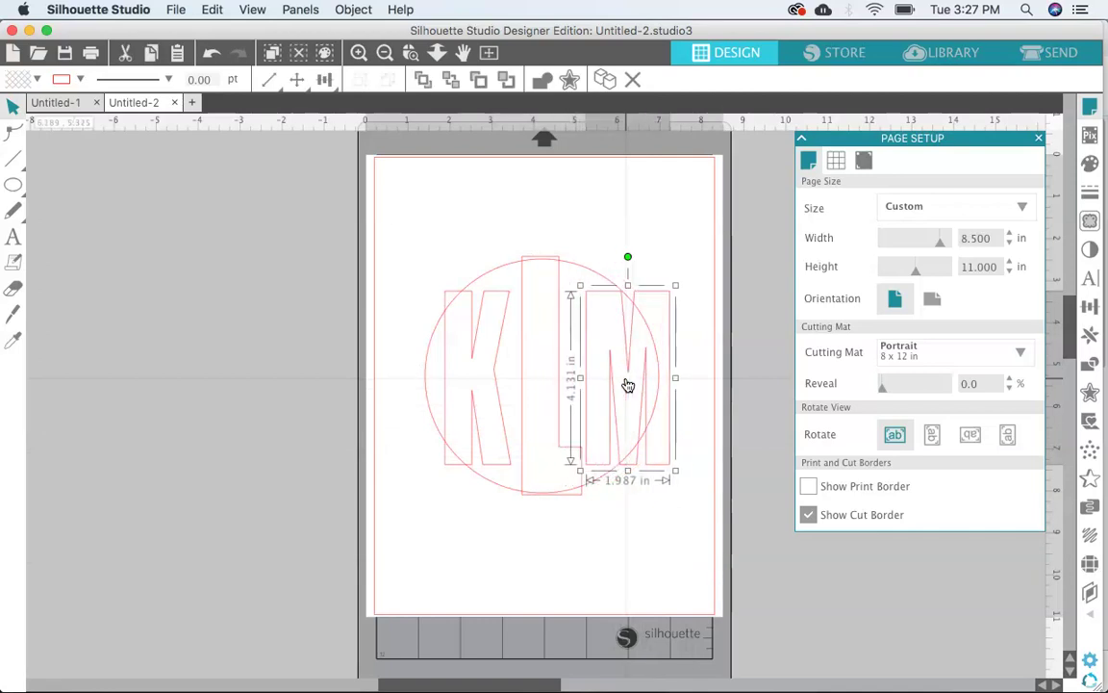
key("Left")
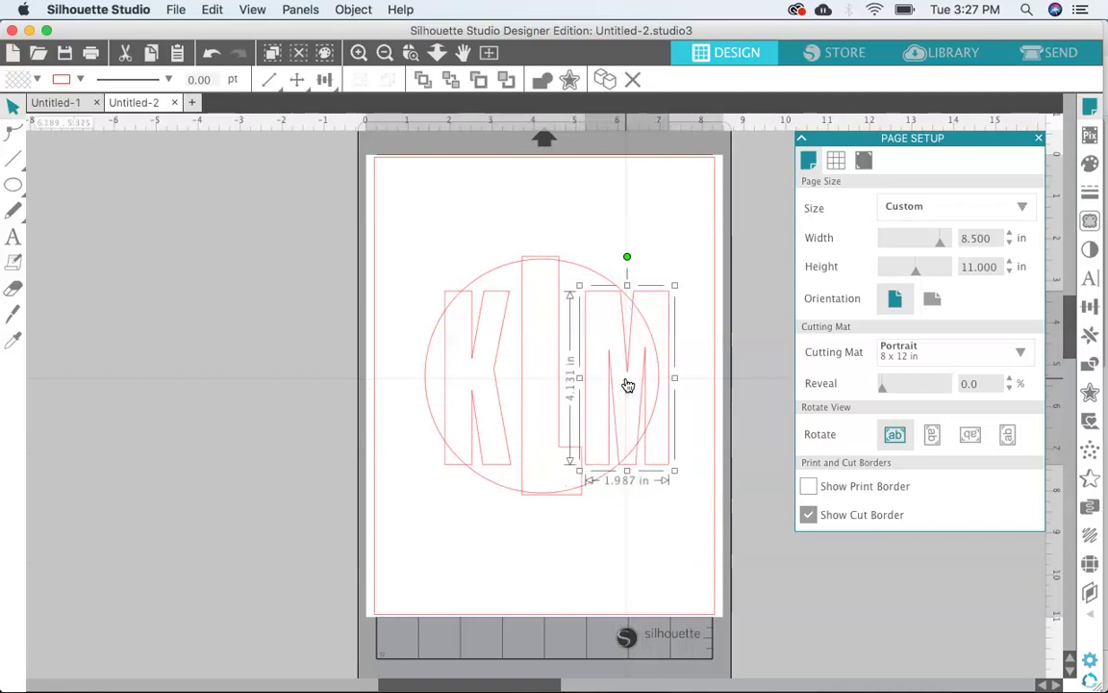
left_click(616, 548)
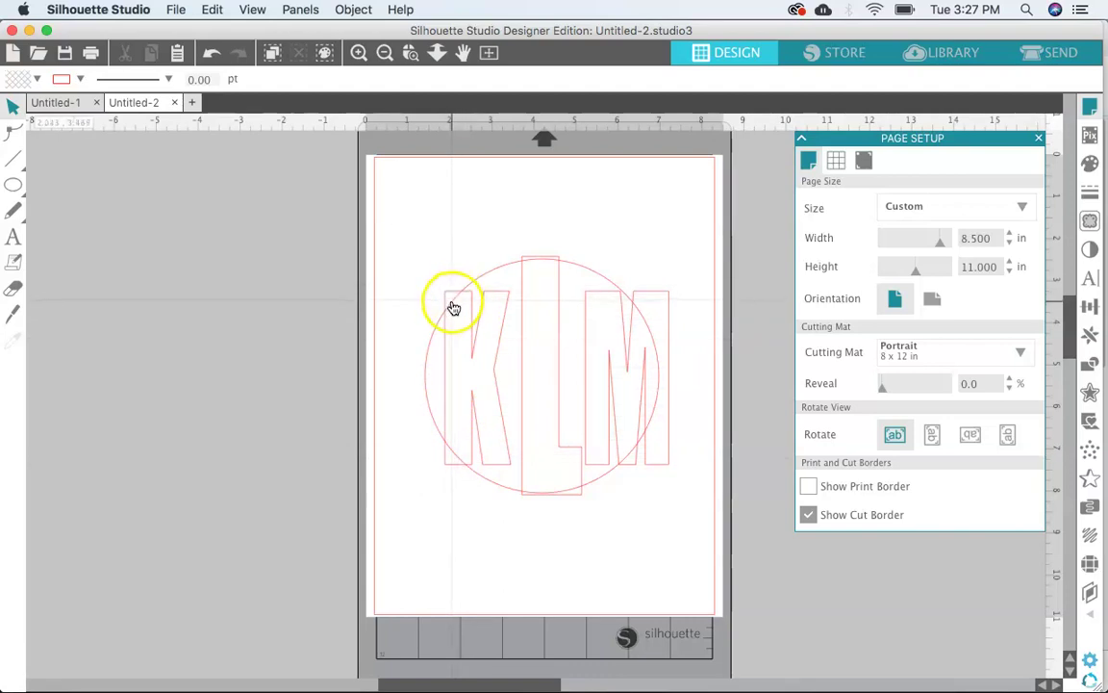
left_click(646, 377)
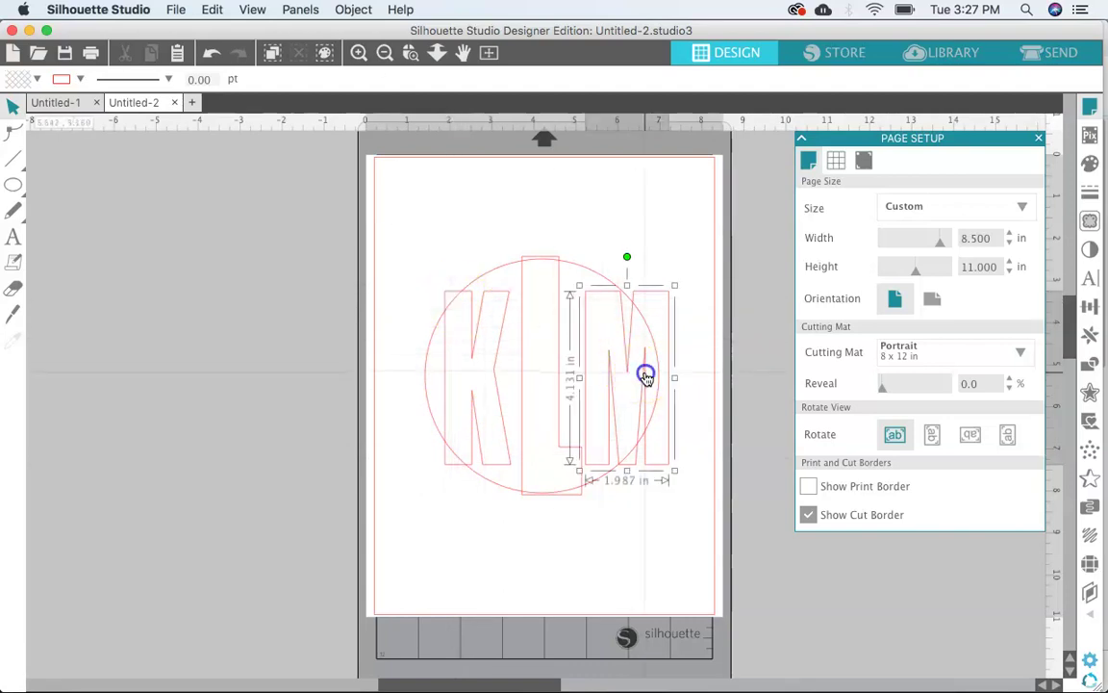
key("Right")
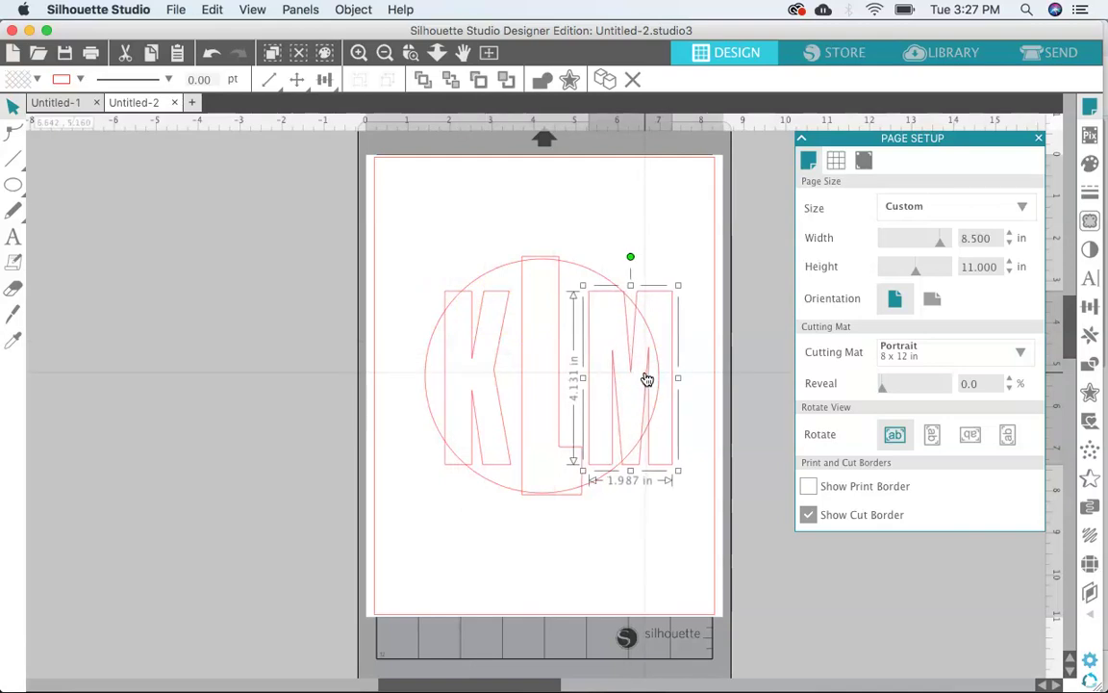
key("Right")
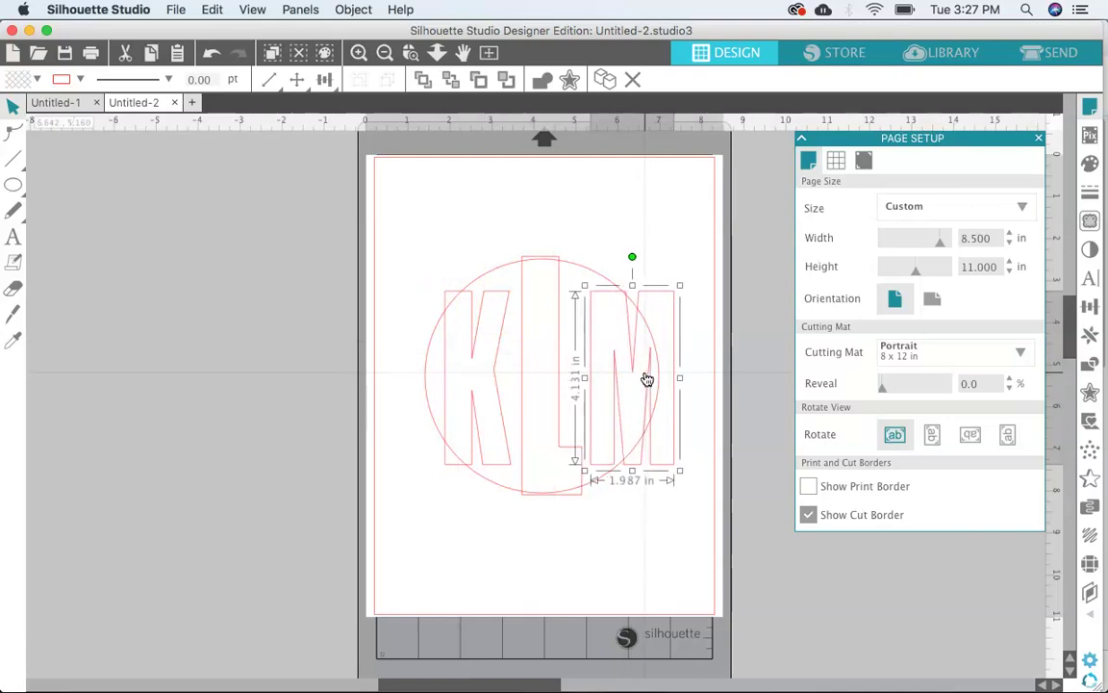
key("Left")
left_click(648, 304)
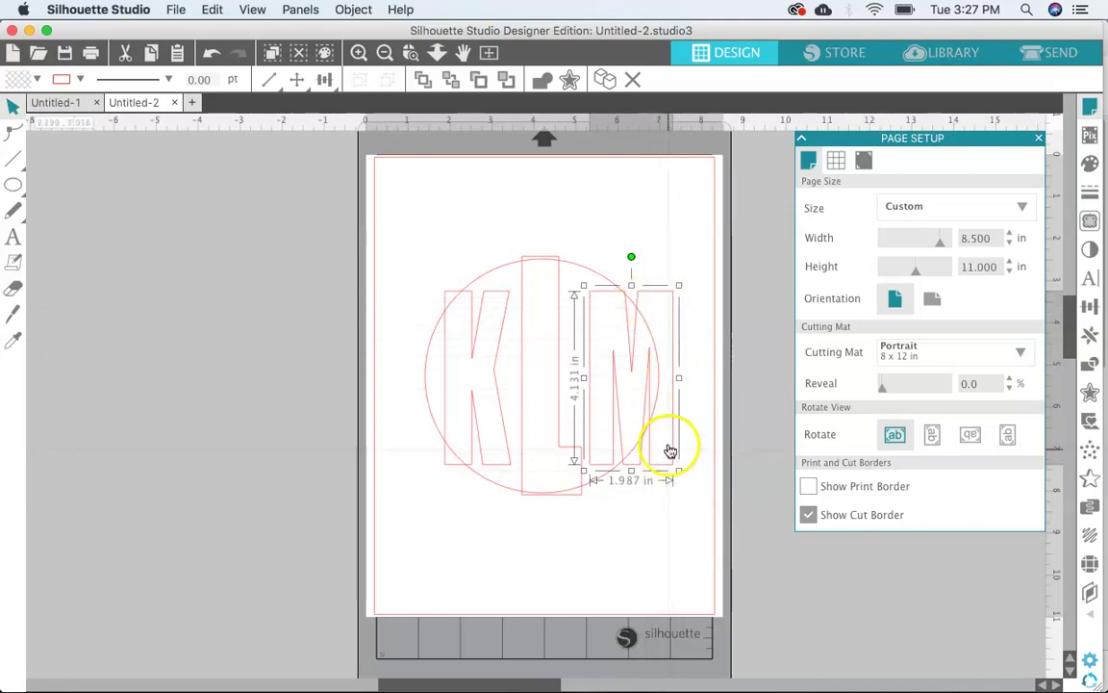
Widen the K to about 2.09 in by stretching its outer side slightly beyond the circle's edge.
left_click(448, 405)
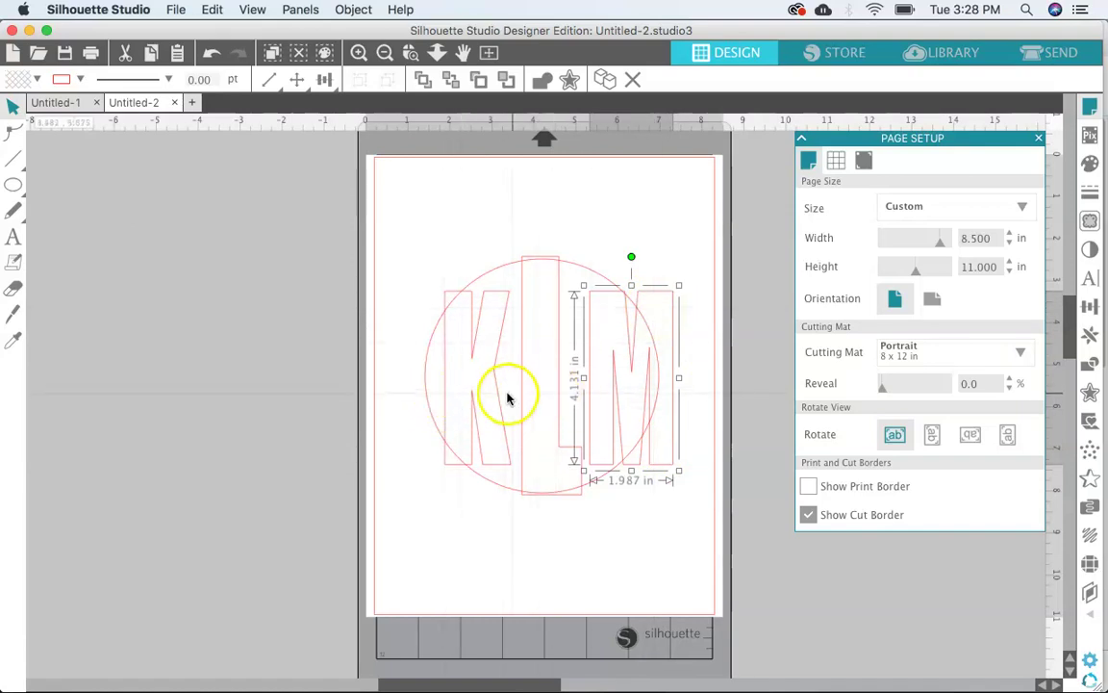
left_click(443, 385)
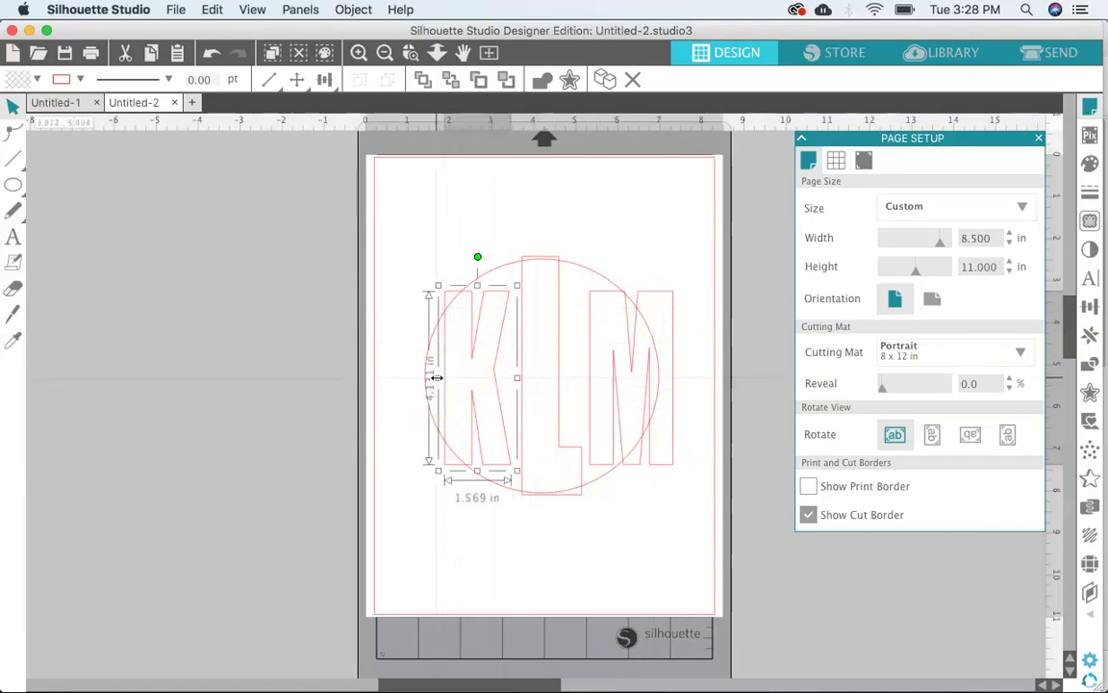
left_click_drag(438, 378, 415, 378)
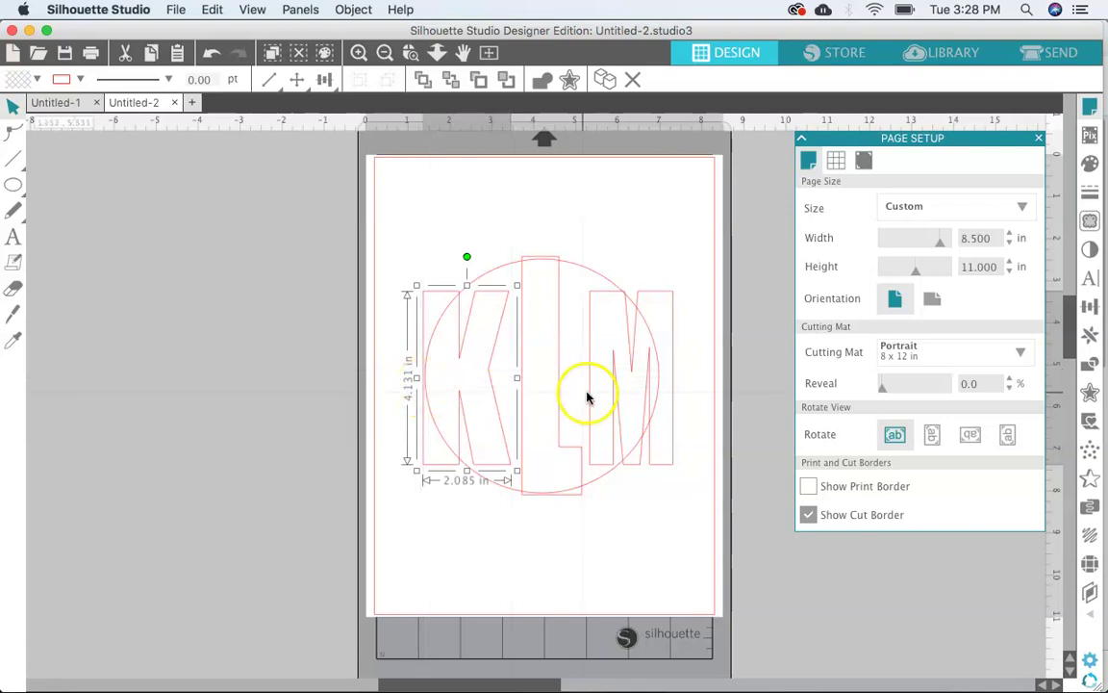
Shift the M and the L slightly to the left to even out the gaps between the letters.
left_click_drag(591, 395, 630, 368)
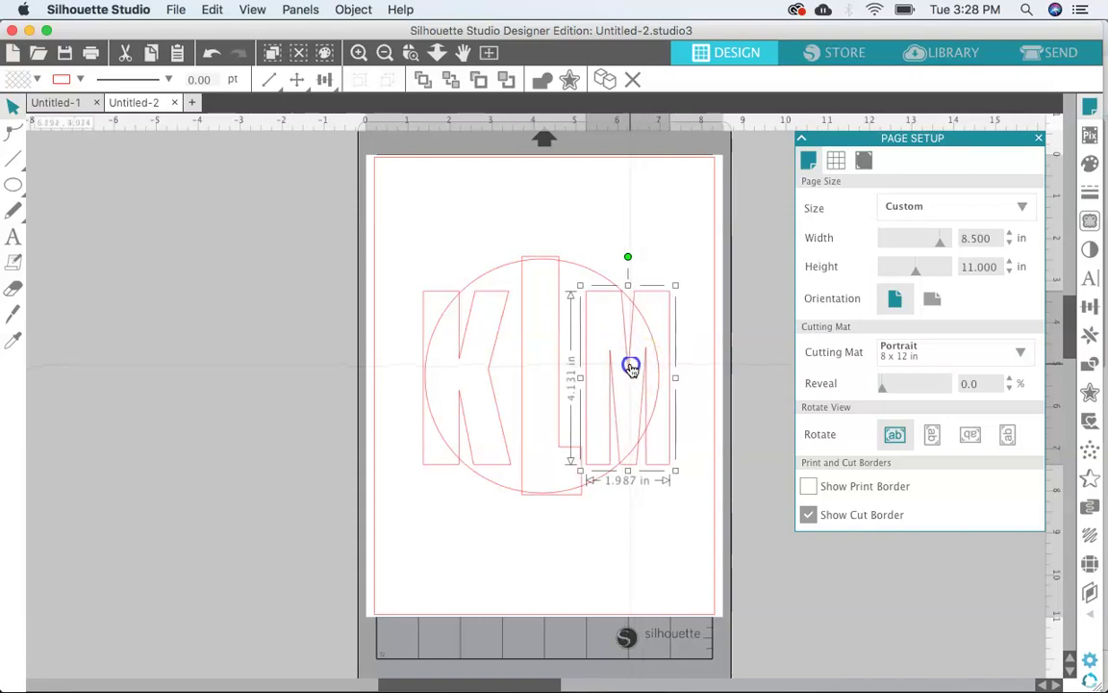
left_click(559, 368)
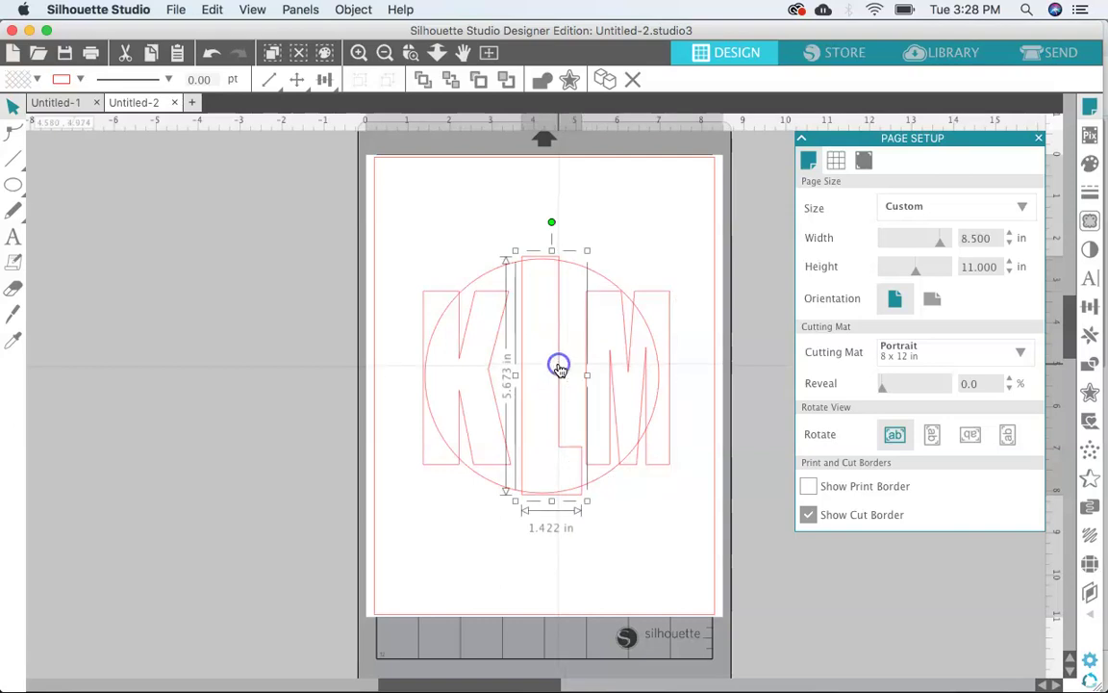
left_click_drag(557, 371, 555, 371)
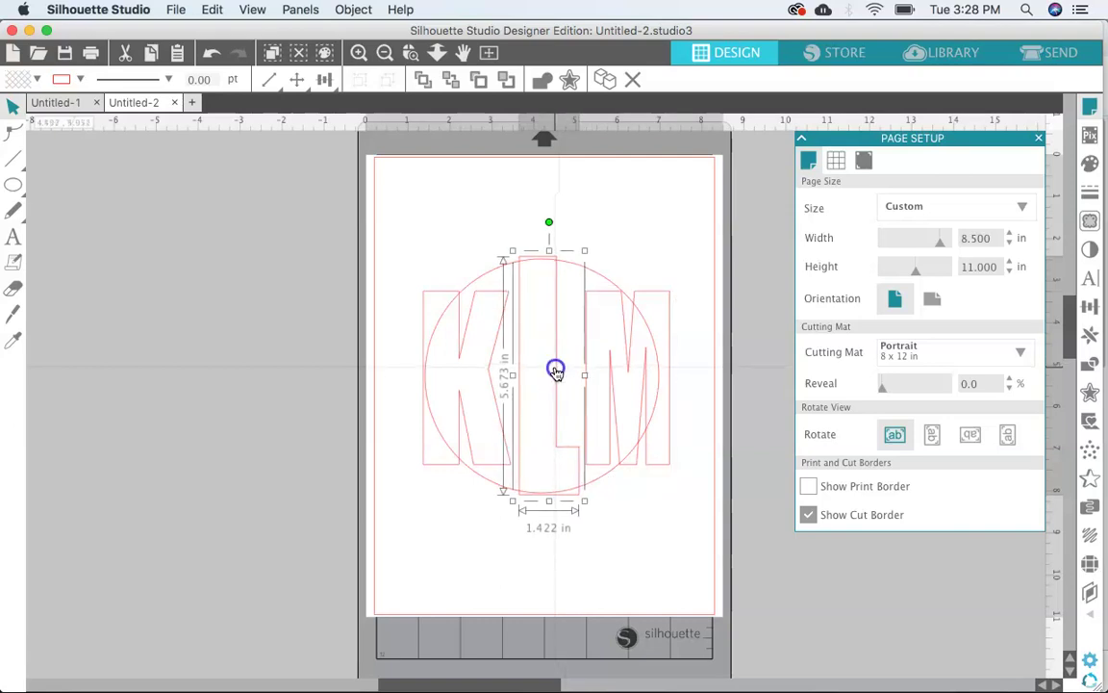
Widen the M to about 2.17 in so it extends past the circle's edge and sits close to the L.
left_click(613, 375)
left_click_drag(680, 377, 680, 377)
left_click_drag(581, 377, 579, 377)
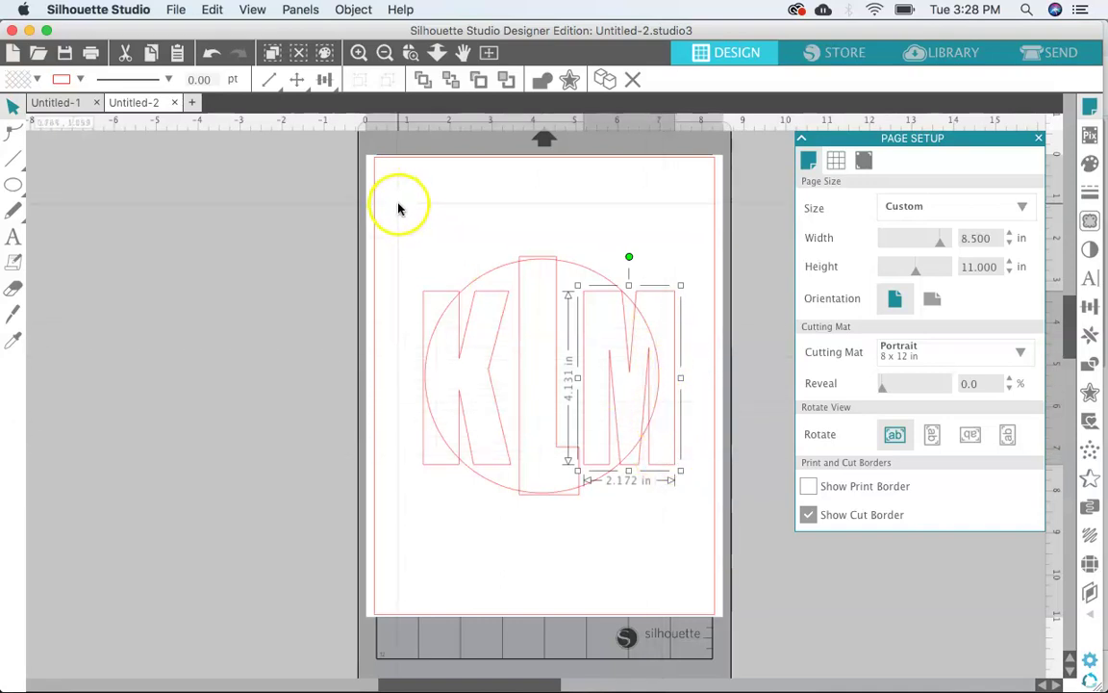
left_click_drag(396, 218, 699, 534)
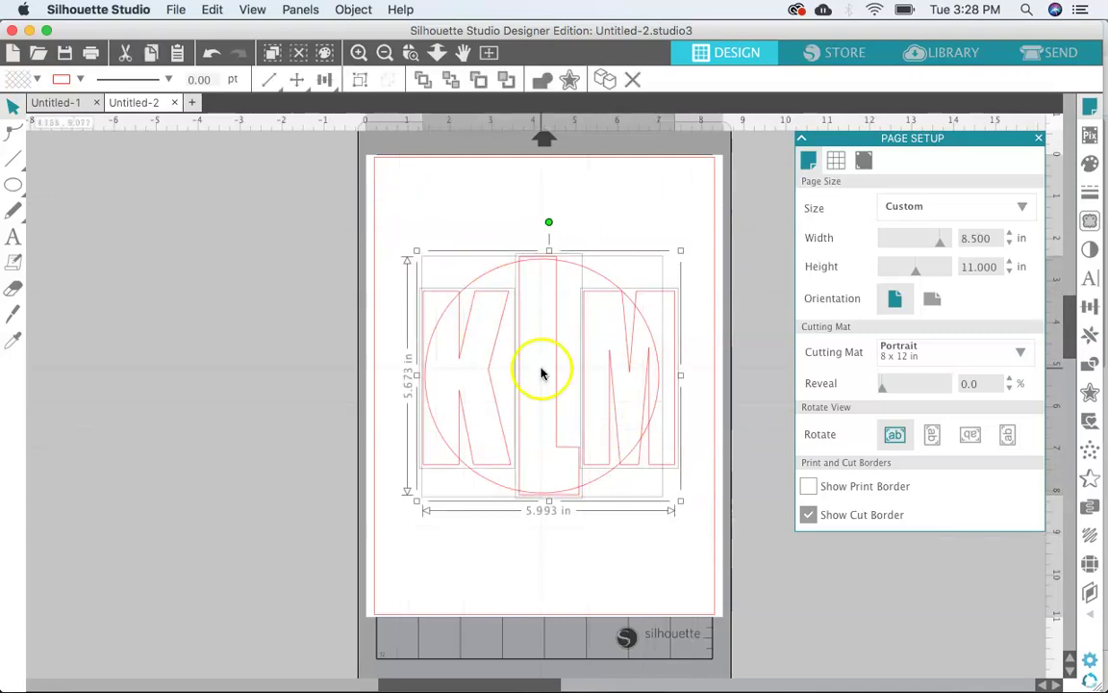
left_click(343, 11)
left_click(684, 204)
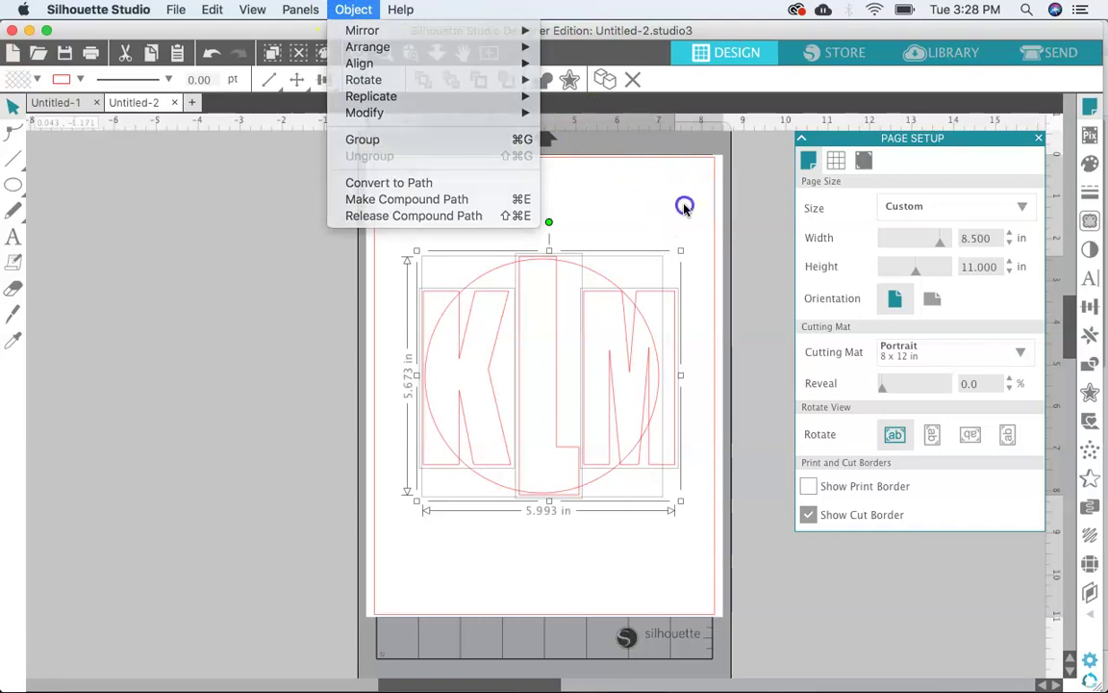
left_click(749, 235)
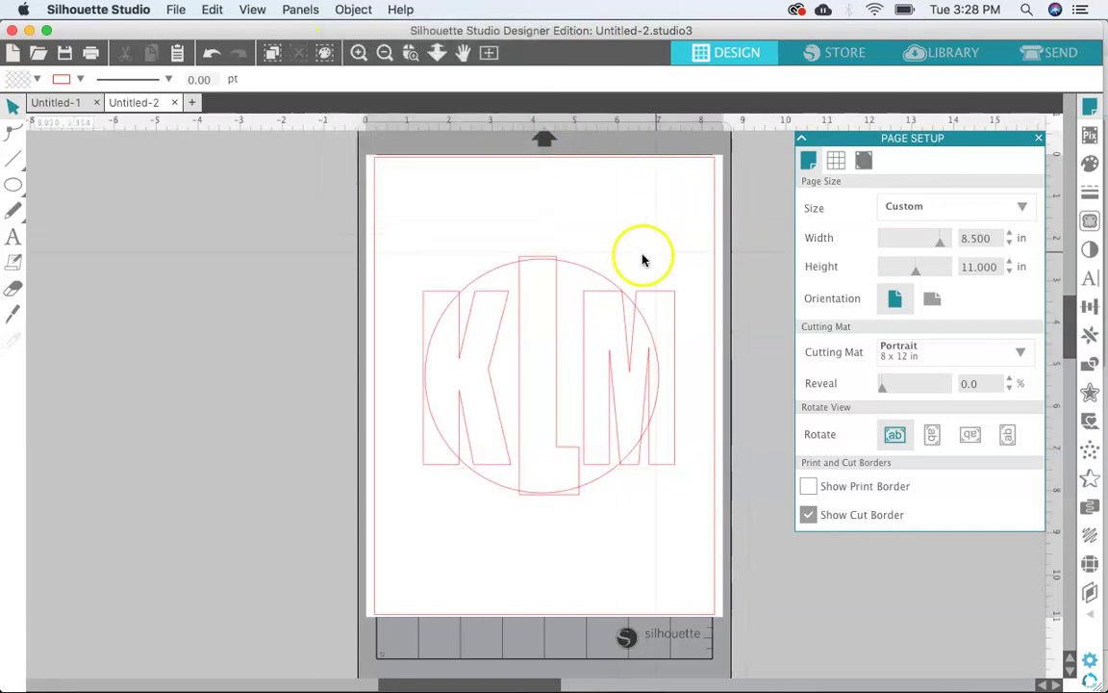
Duplicate the circle in place and move one copy off the page to the left as a spare.
left_click(587, 270)
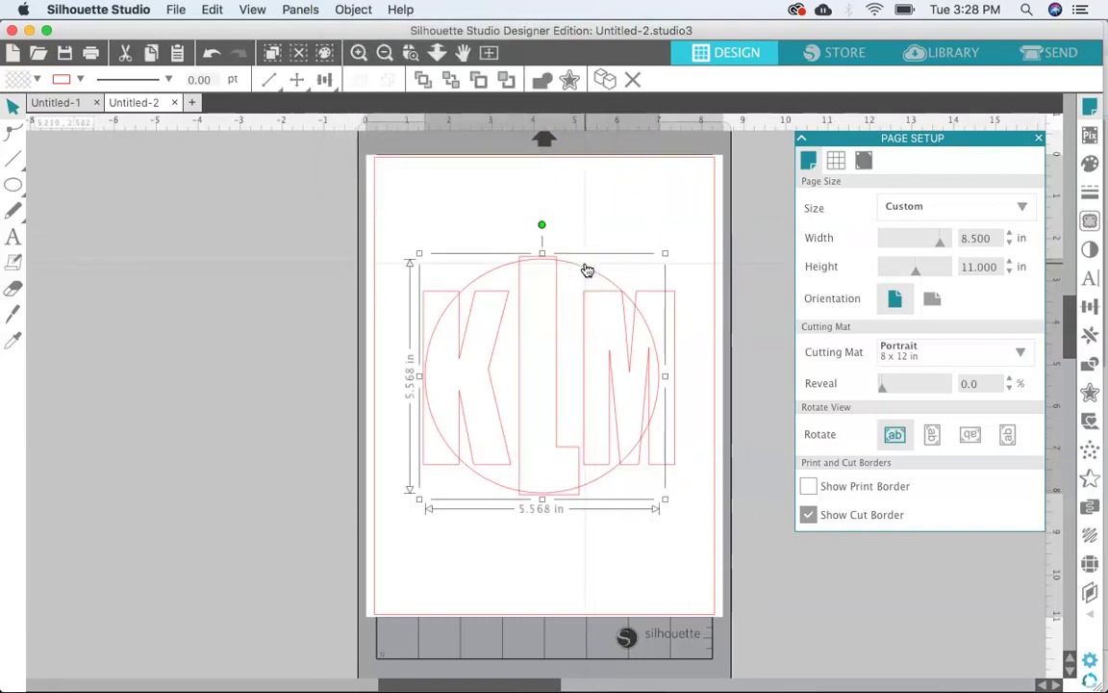
left_click_drag(587, 269, 622, 304)
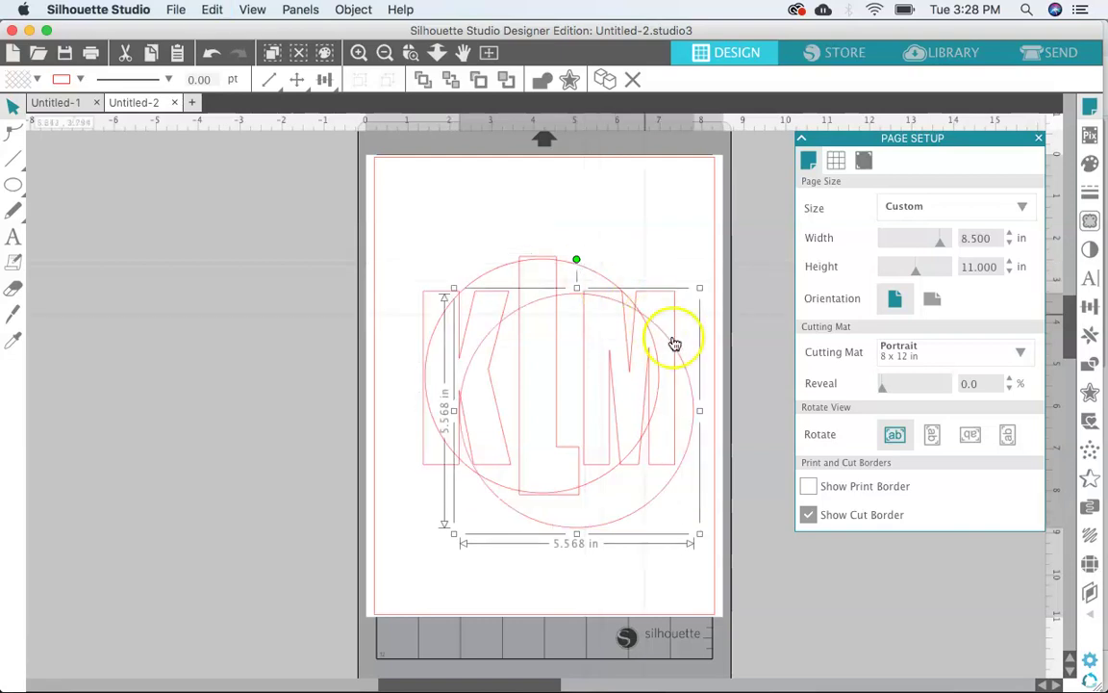
left_click_drag(687, 377, 303, 325)
Select the three letters with the circle around them and crop them to the circular shape.
left_click_drag(409, 223, 694, 541)
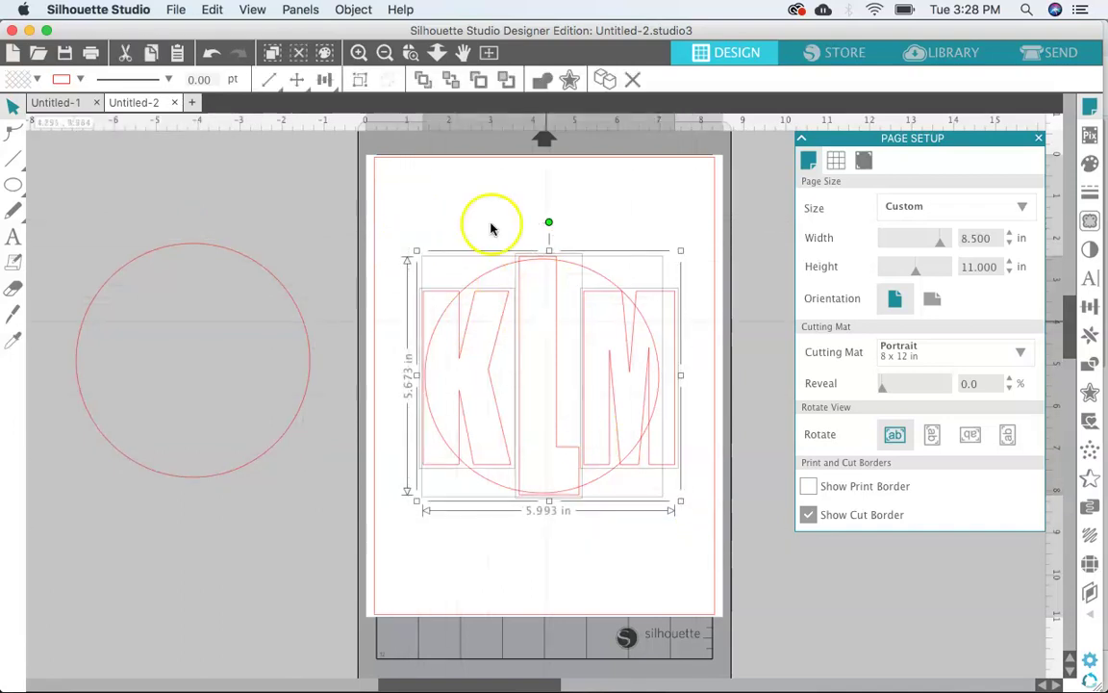
left_click(354, 9)
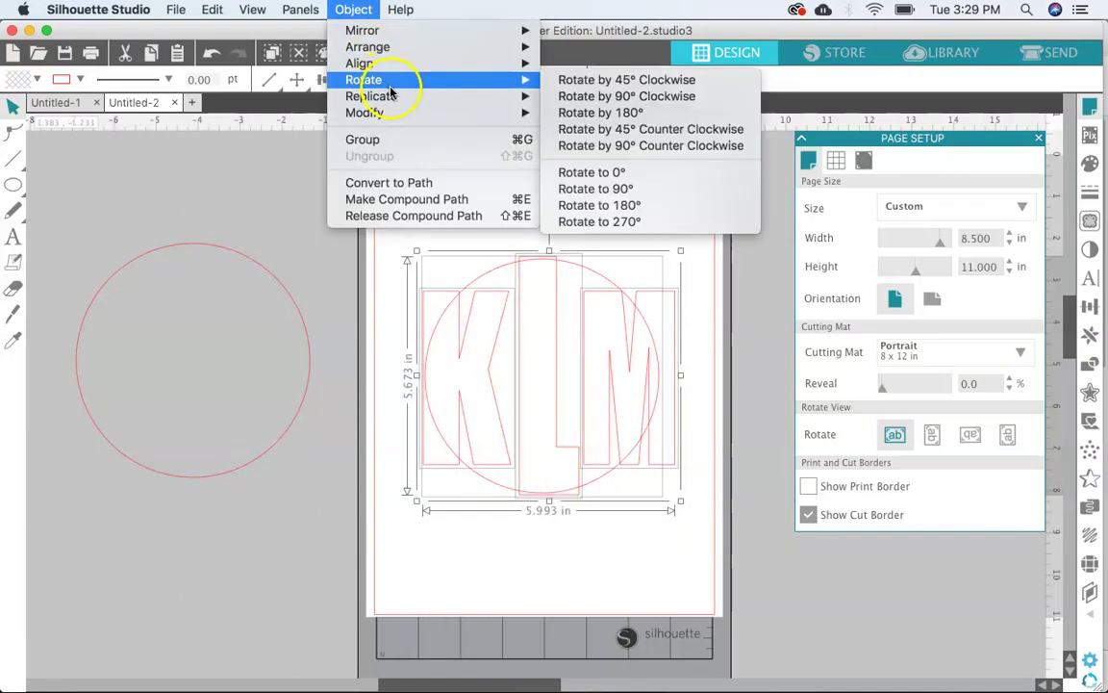
mouse_move(425, 116)
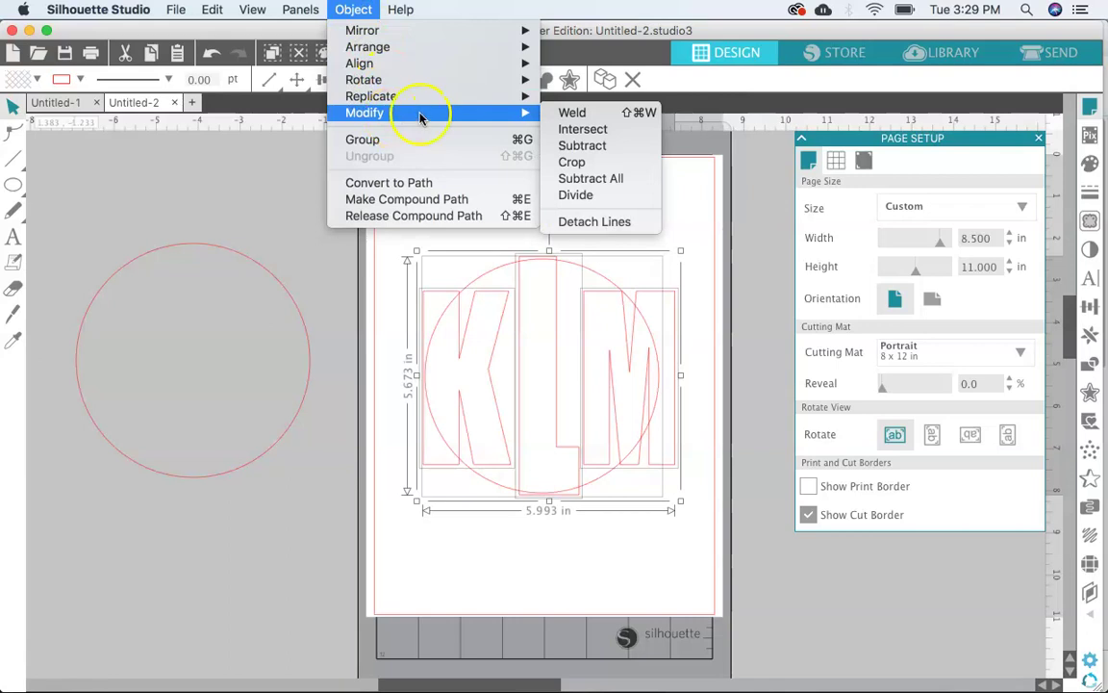
left_click(597, 163)
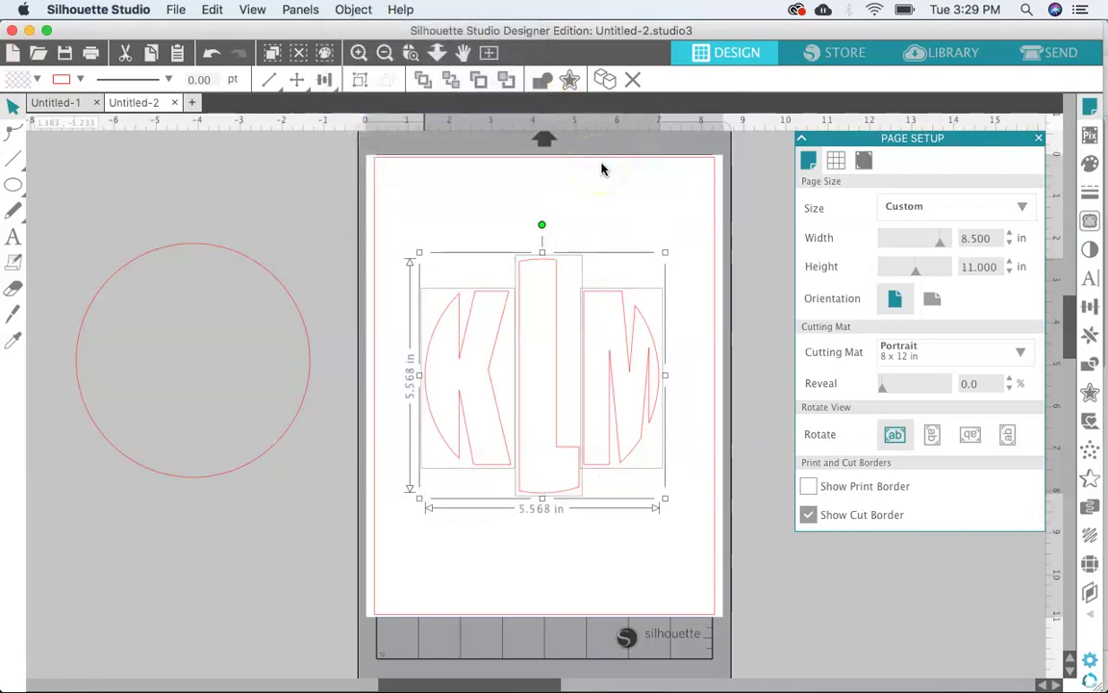
left_click(660, 223)
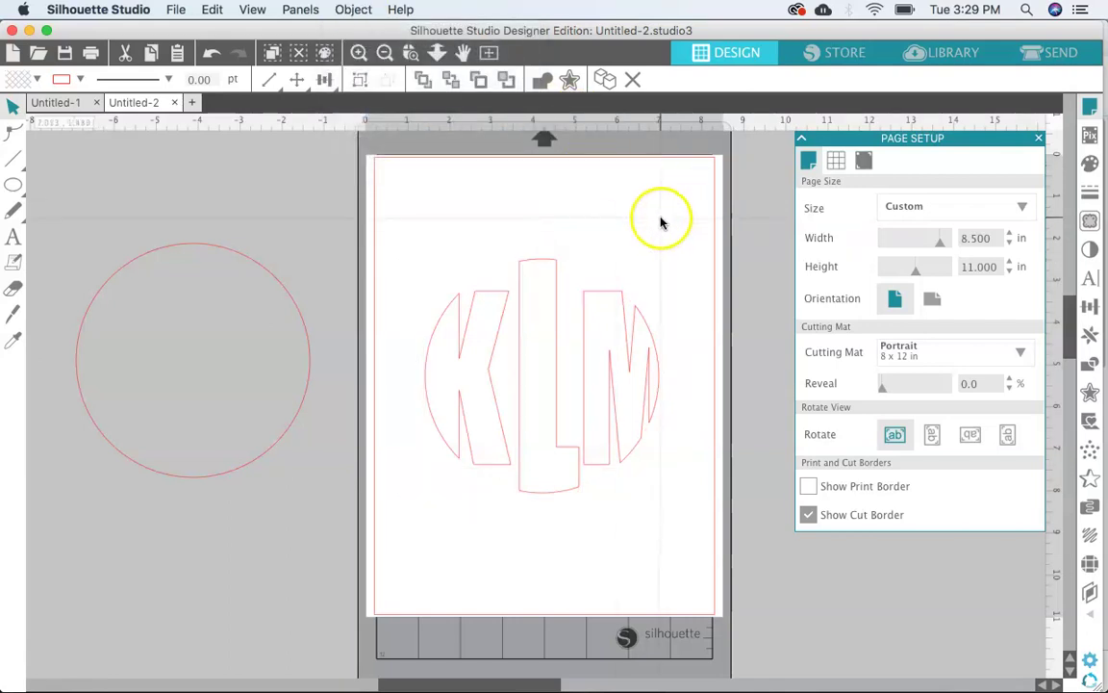
Bring the spare circle back over the cropped letters and line it up exactly with their curved outer edges.
left_click(308, 345)
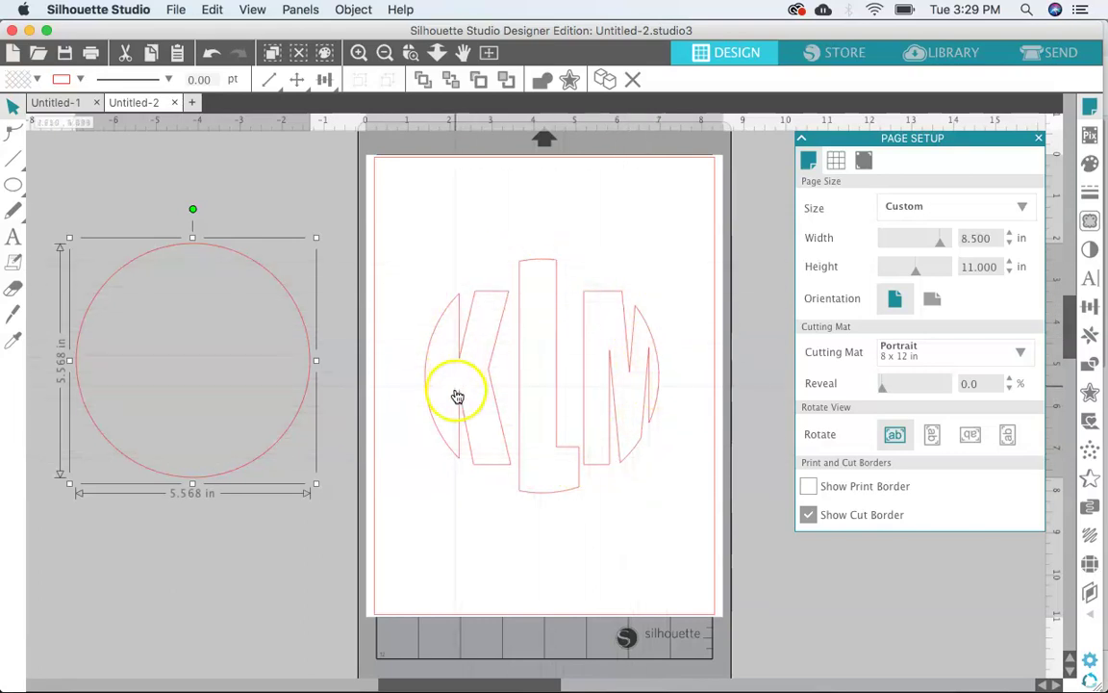
left_click_drag(307, 380, 654, 395)
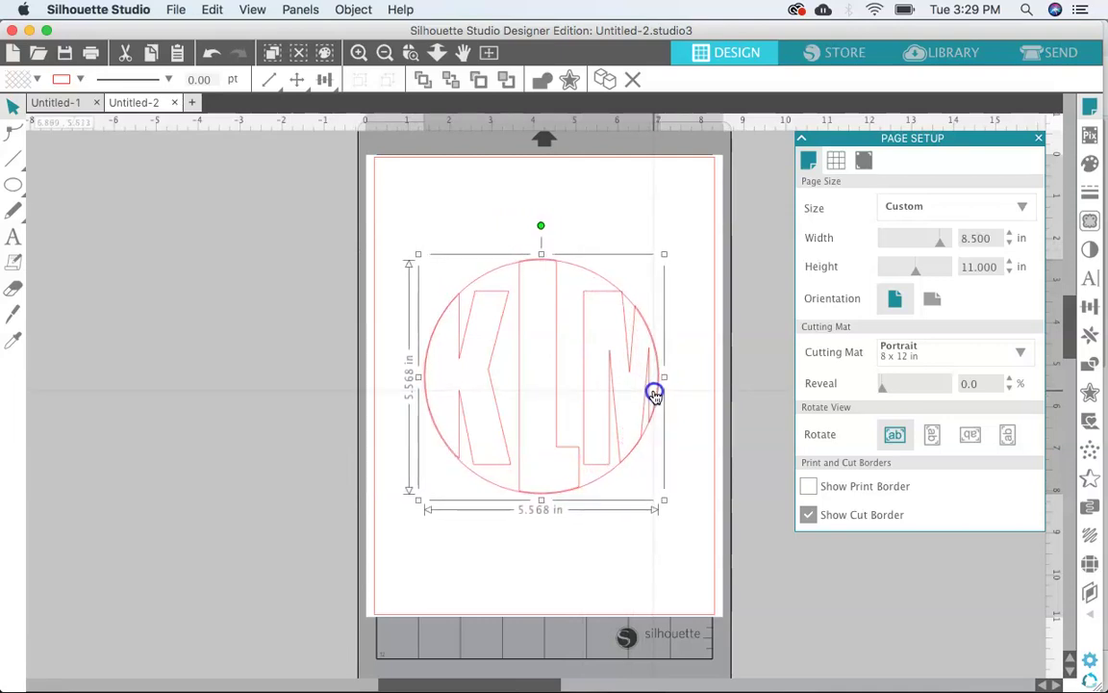
left_click(360, 53)
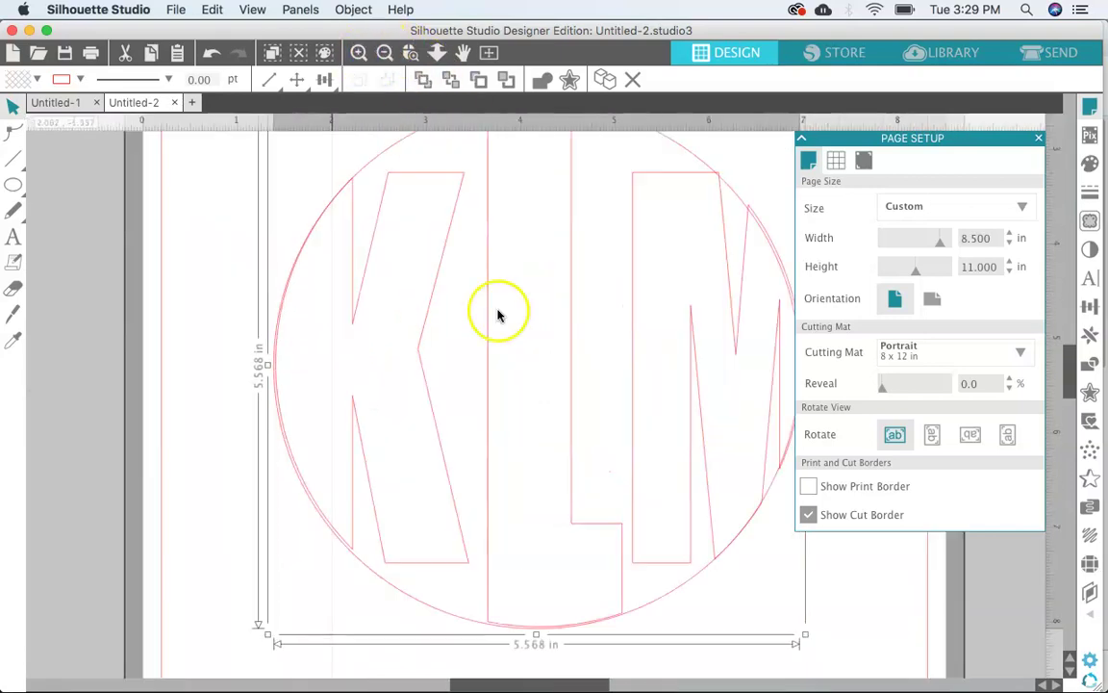
left_click_drag(451, 614, 454, 614)
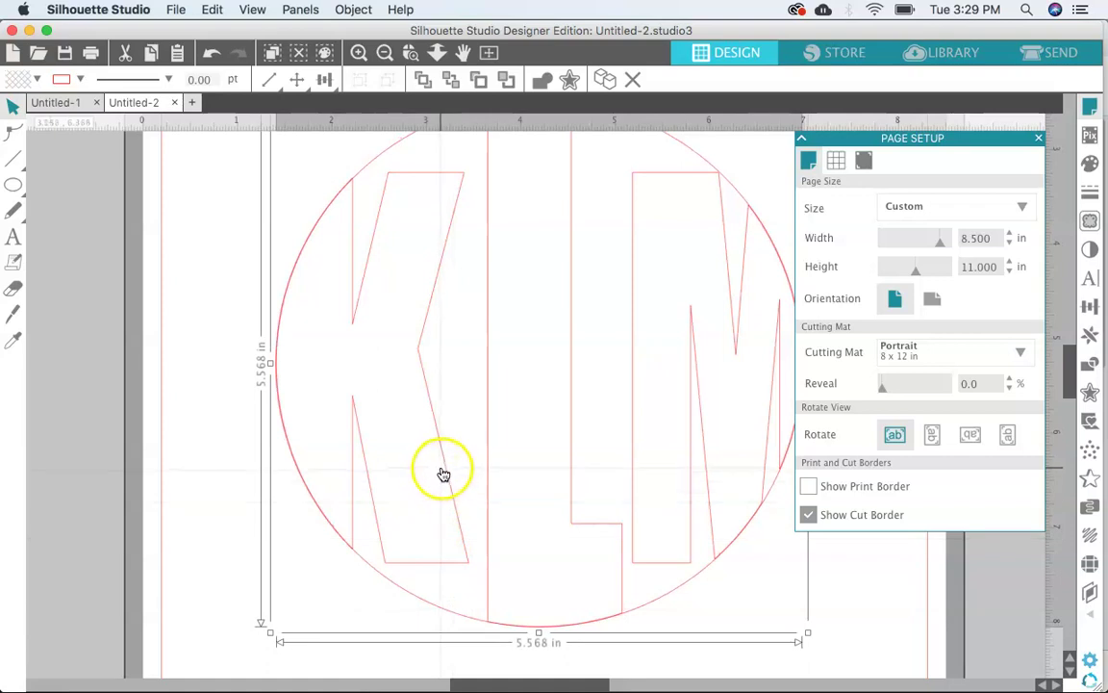
Edit the K's points and pull the two bottom corners of its lower leg down just past the circle.
double_click(439, 444)
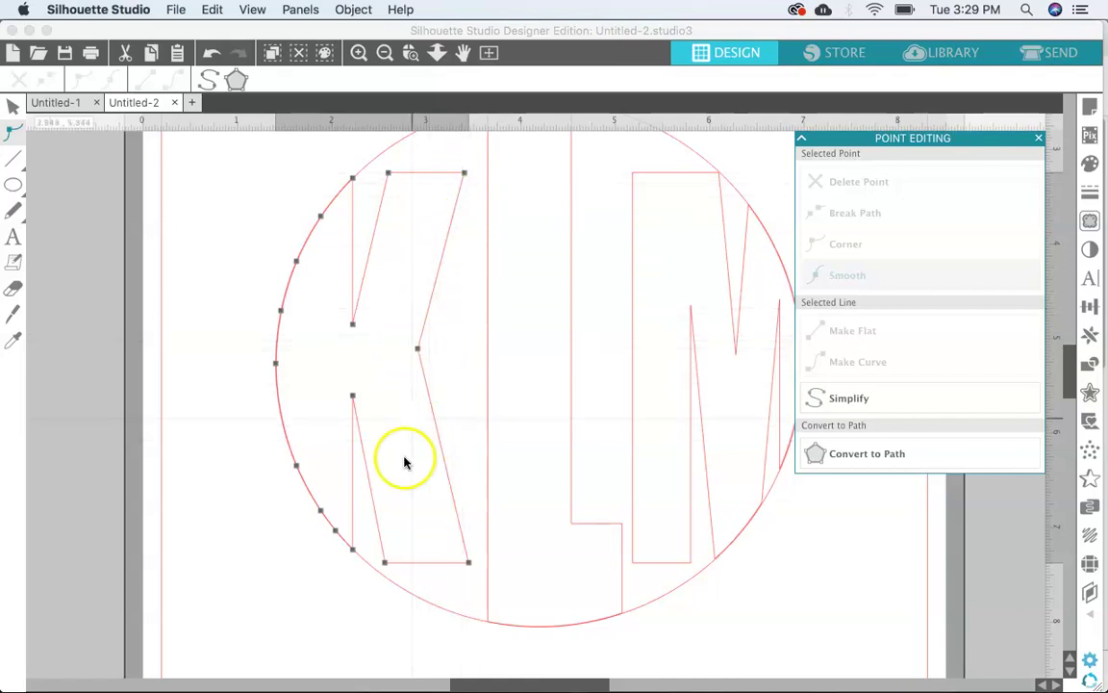
left_click(384, 565)
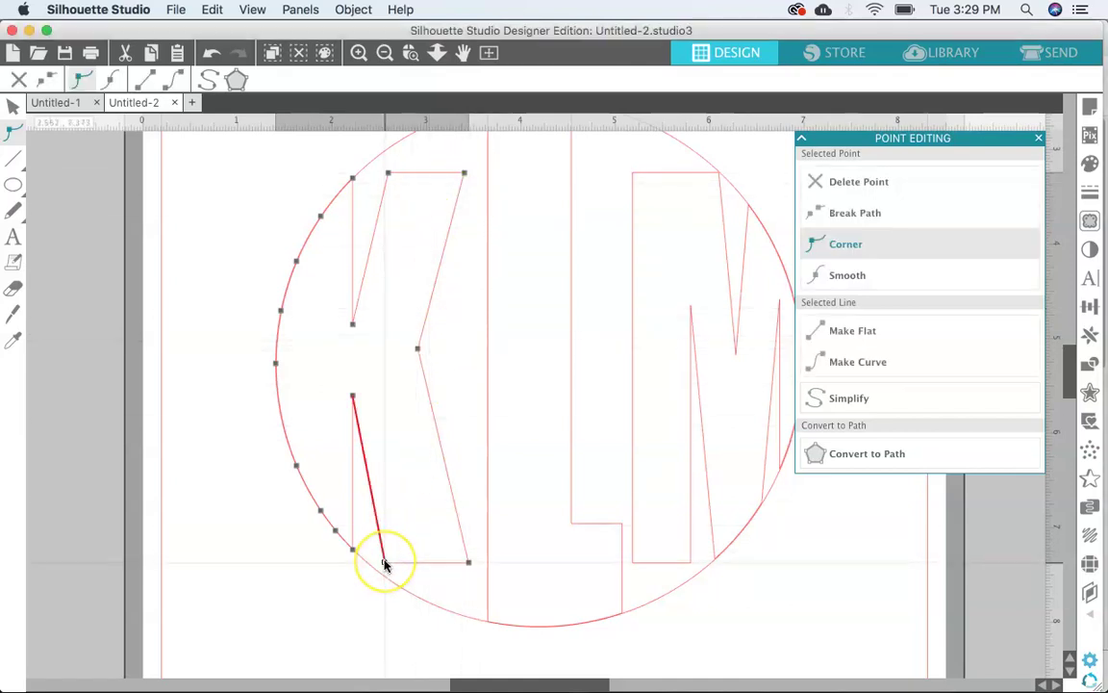
left_click_drag(384, 562, 385, 588)
left_click(471, 564)
left_click(469, 563)
left_click_drag(468, 563, 481, 630)
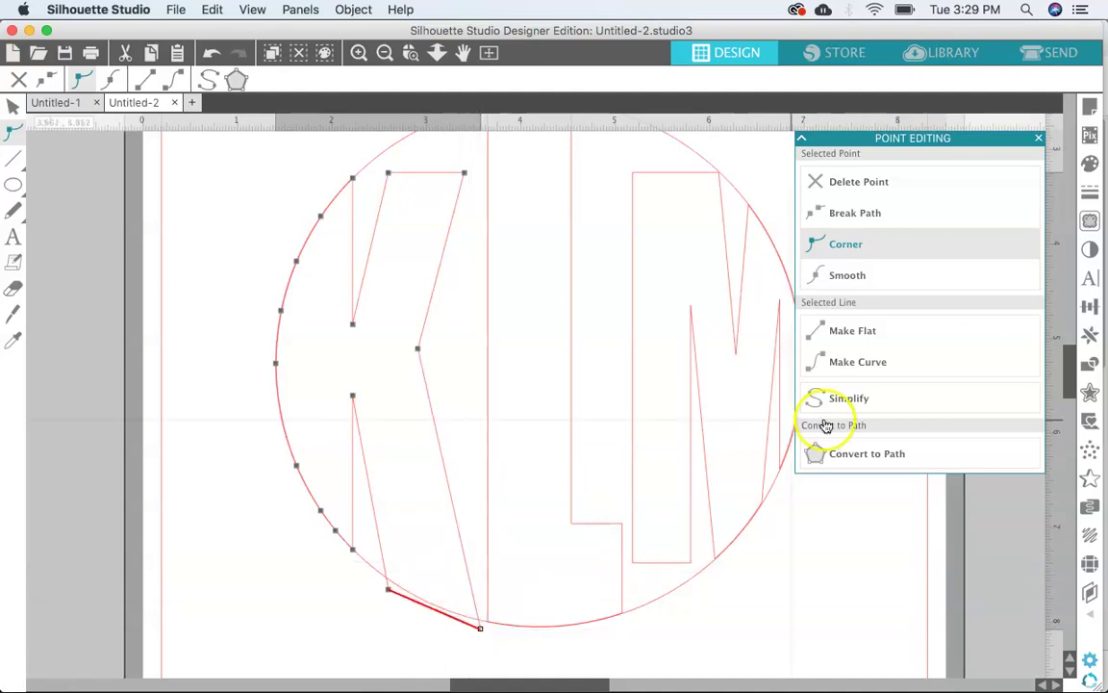
Pull the two top corners of the K's upper arm up just past the circle outline.
left_click_drag(1068, 360, 1068, 339)
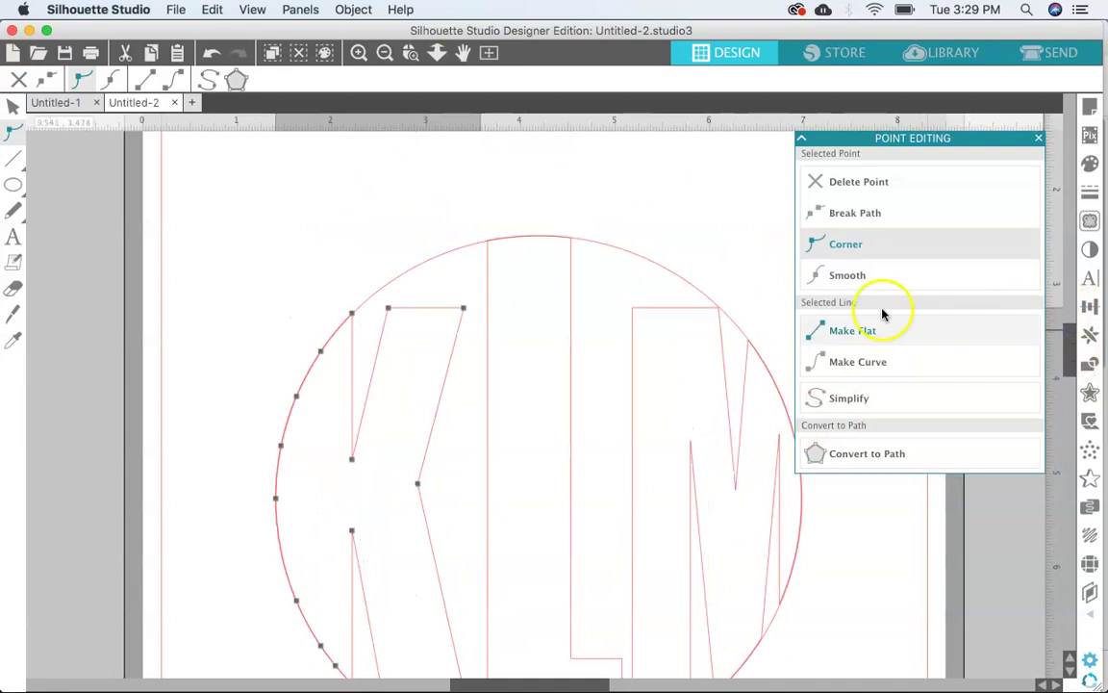
left_click(395, 310)
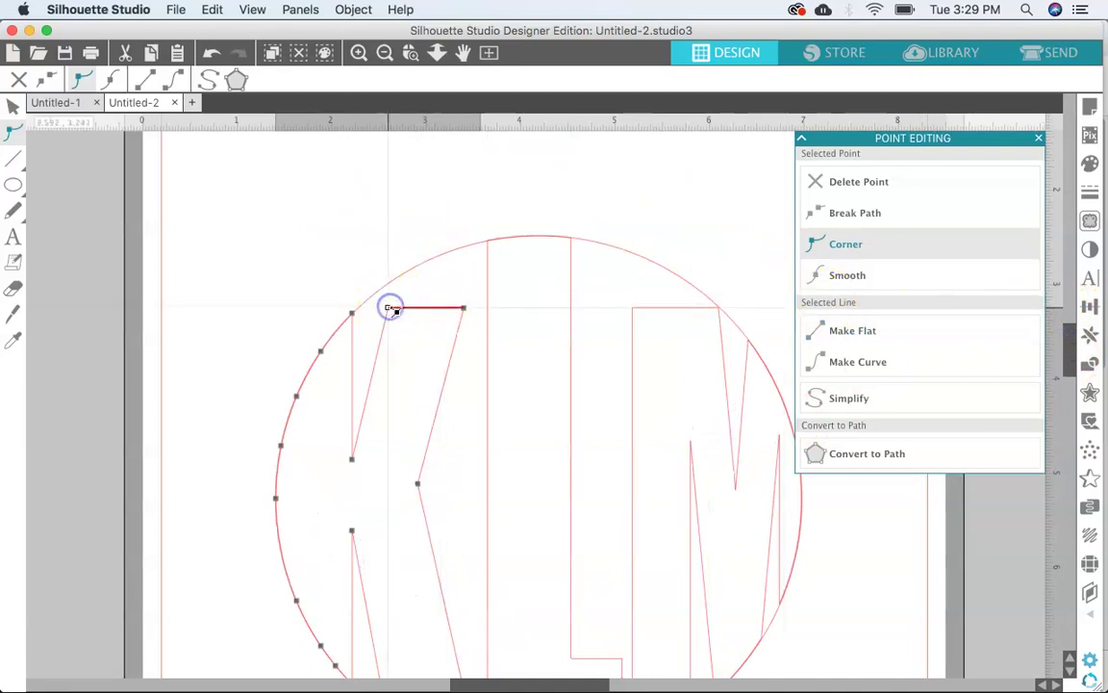
left_click_drag(389, 308, 386, 279)
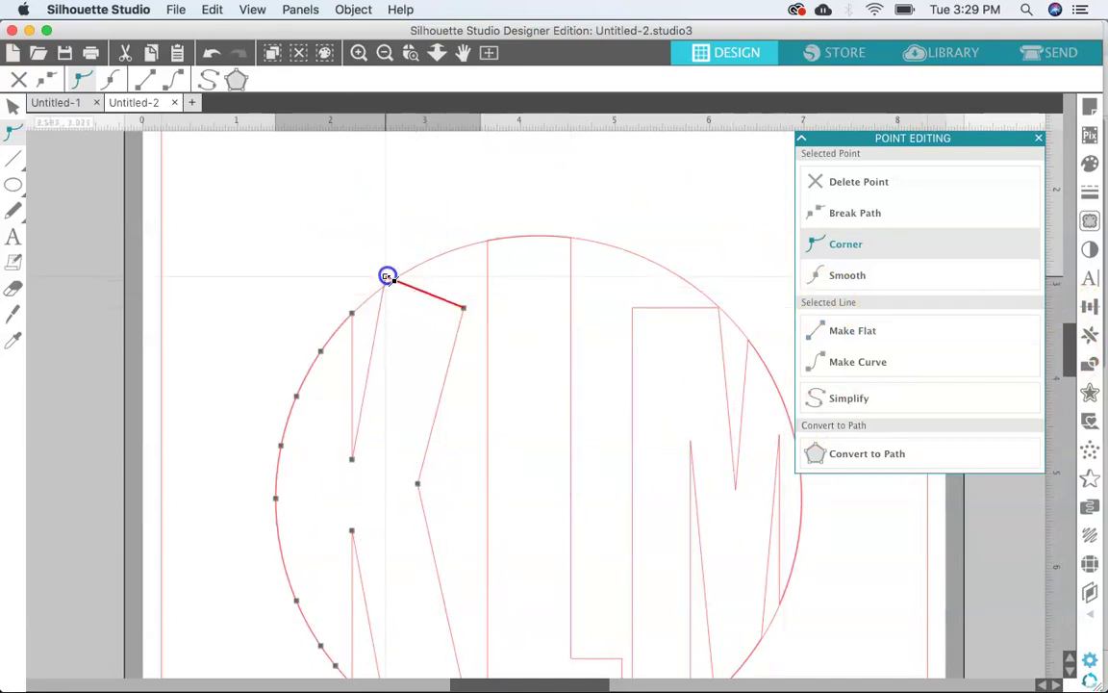
left_click(465, 310)
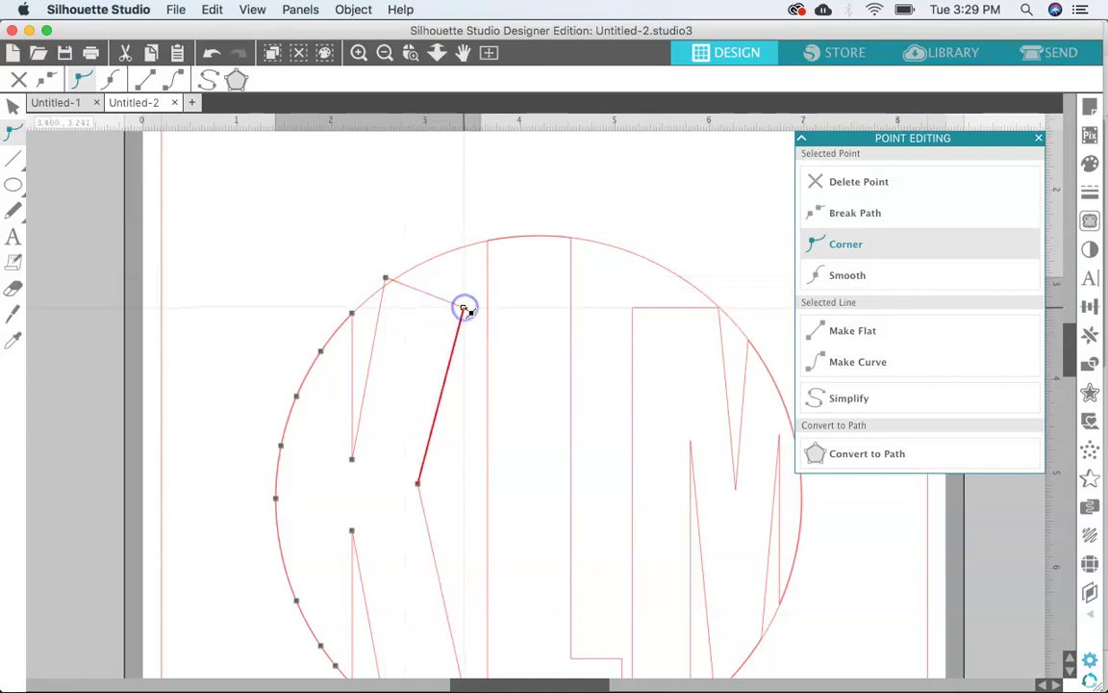
left_click_drag(463, 308, 477, 235)
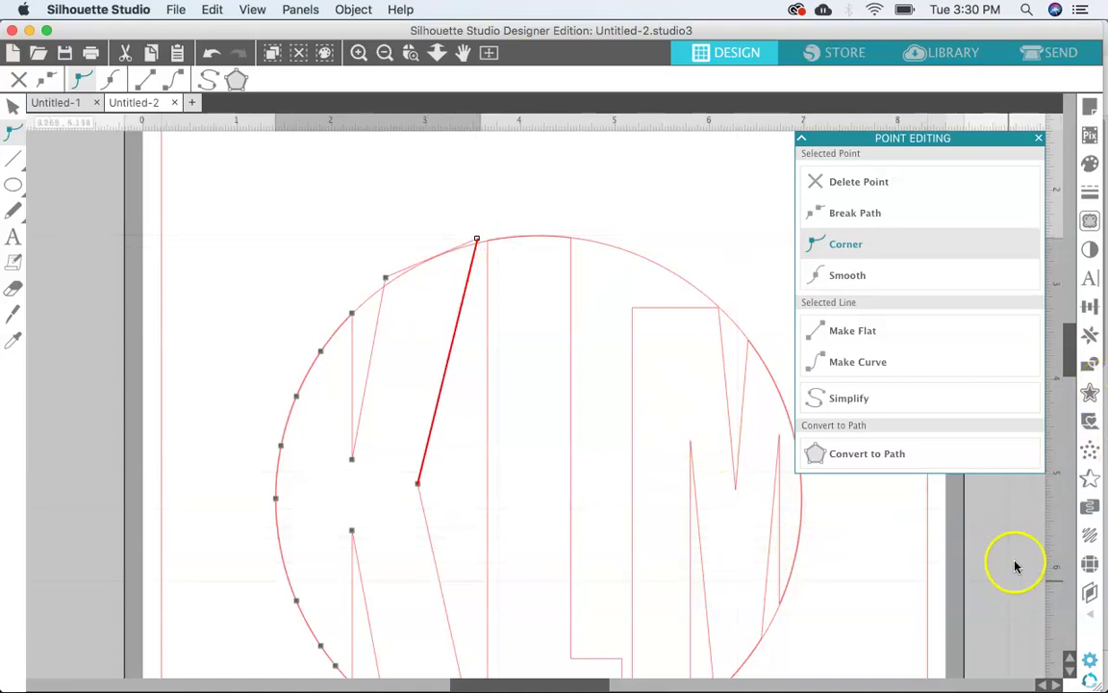
Edit the M's points and pull the bottom-right corner of its left leg straight down past the circle.
left_click_drag(1066, 363, 1069, 378)
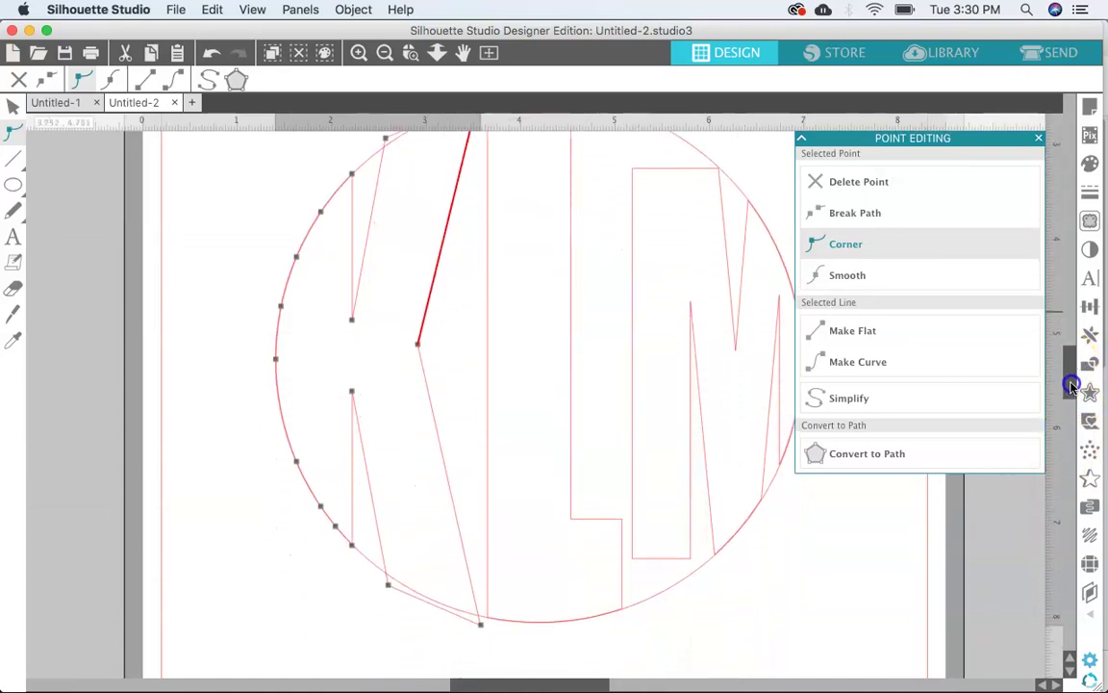
left_click(681, 566)
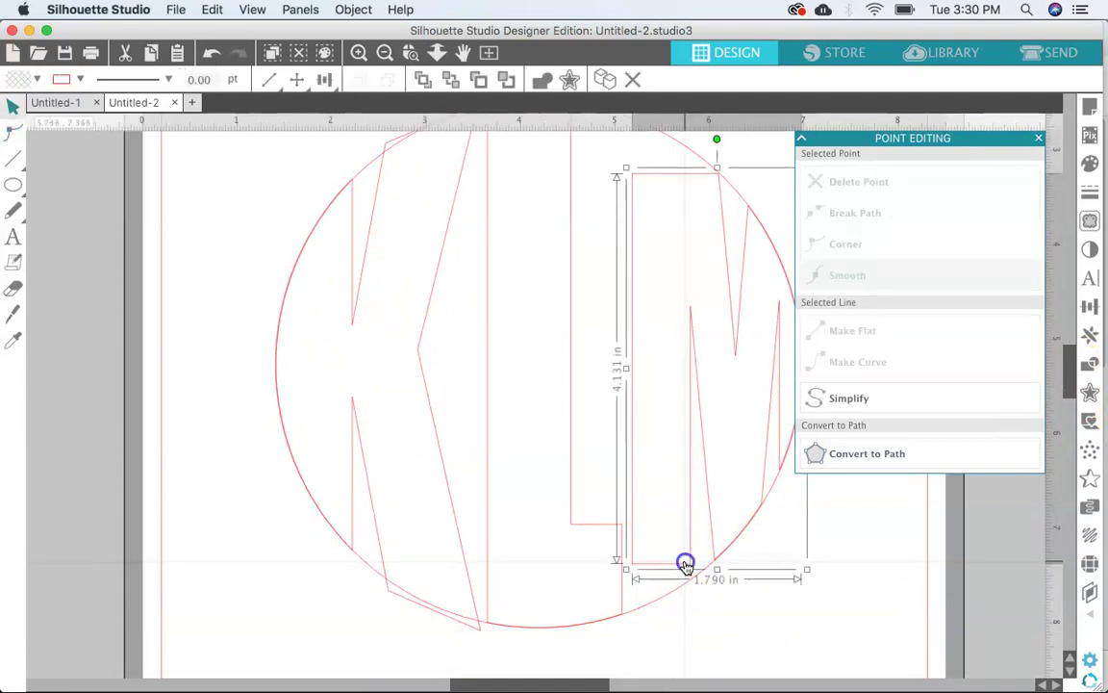
double_click(685, 564)
left_click(692, 564)
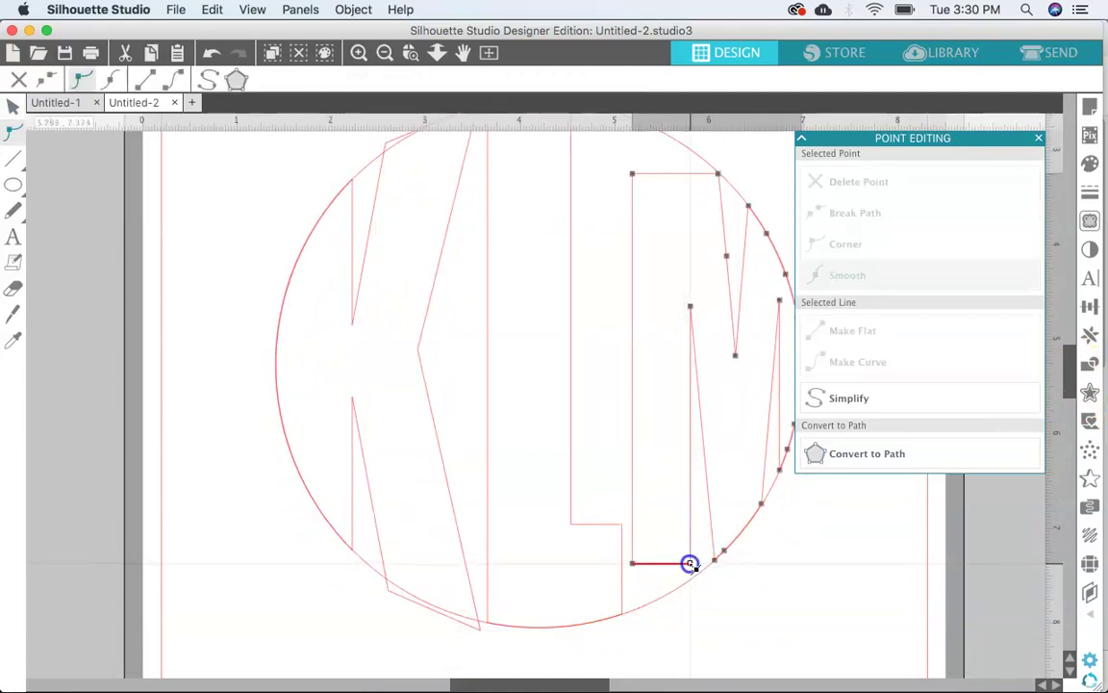
left_click_drag(691, 569, 693, 590)
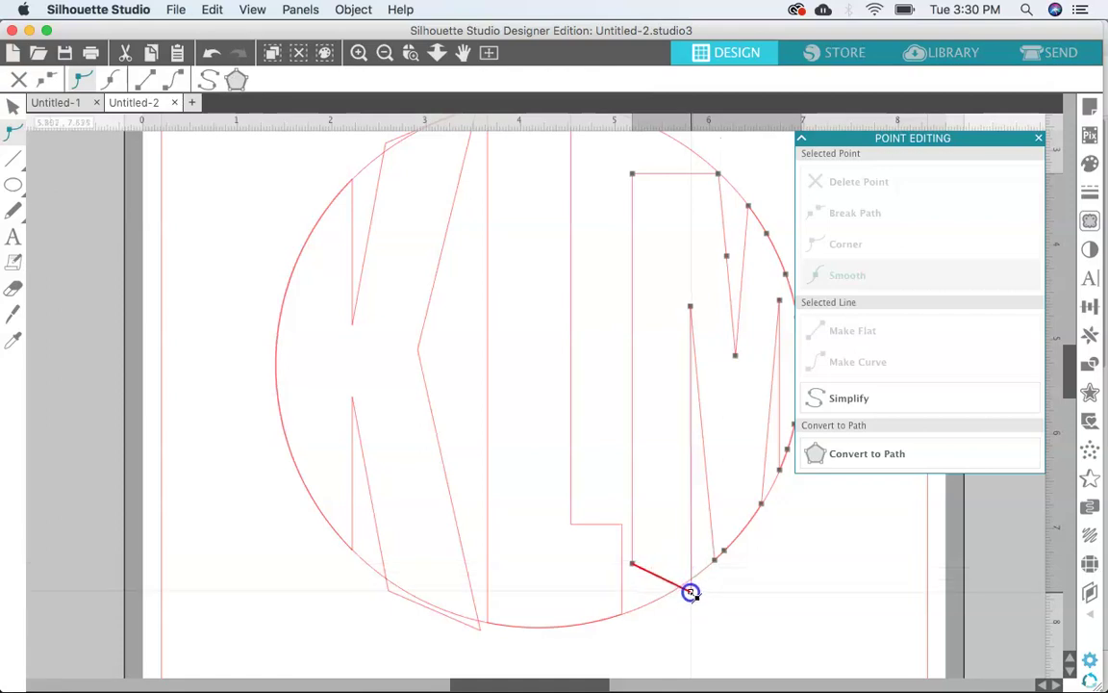
left_click(633, 564)
left_click_drag(633, 563, 632, 594)
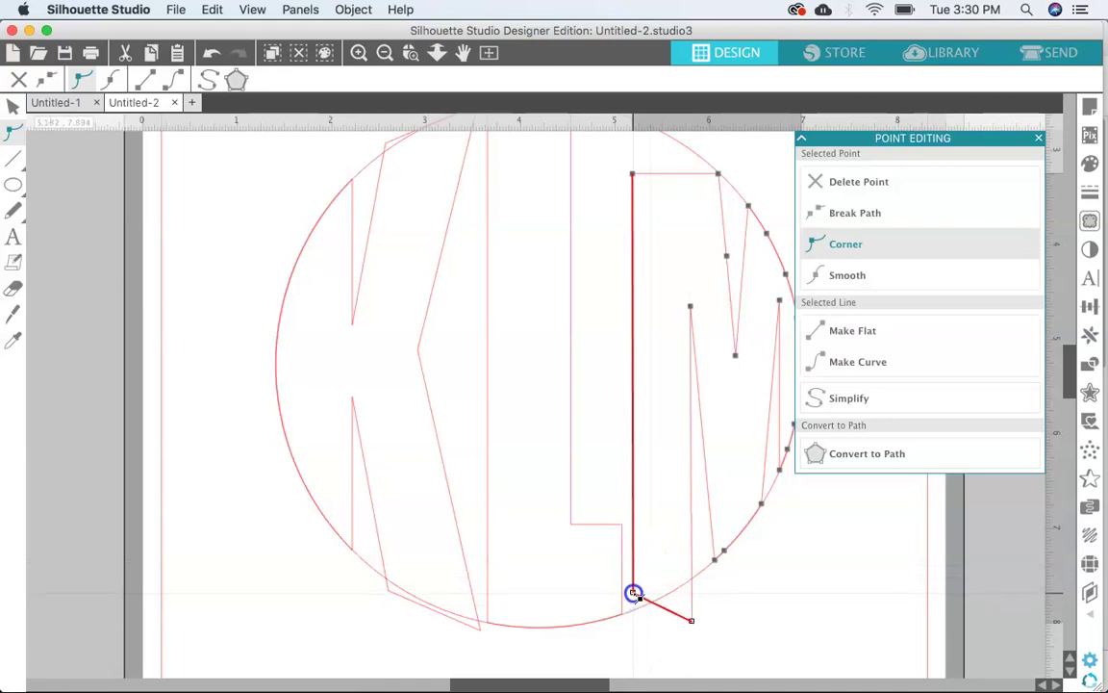
left_click(754, 648)
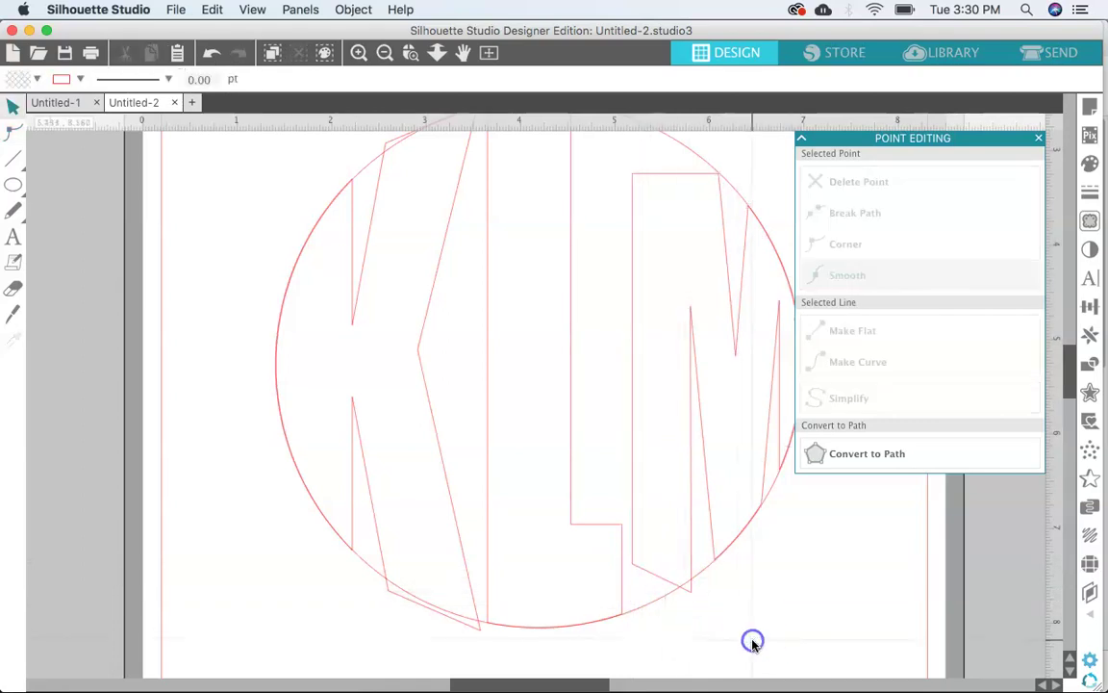
Reopen the M's points and pull the bottom-left corner of its left leg down to the circle outline.
double_click(636, 566)
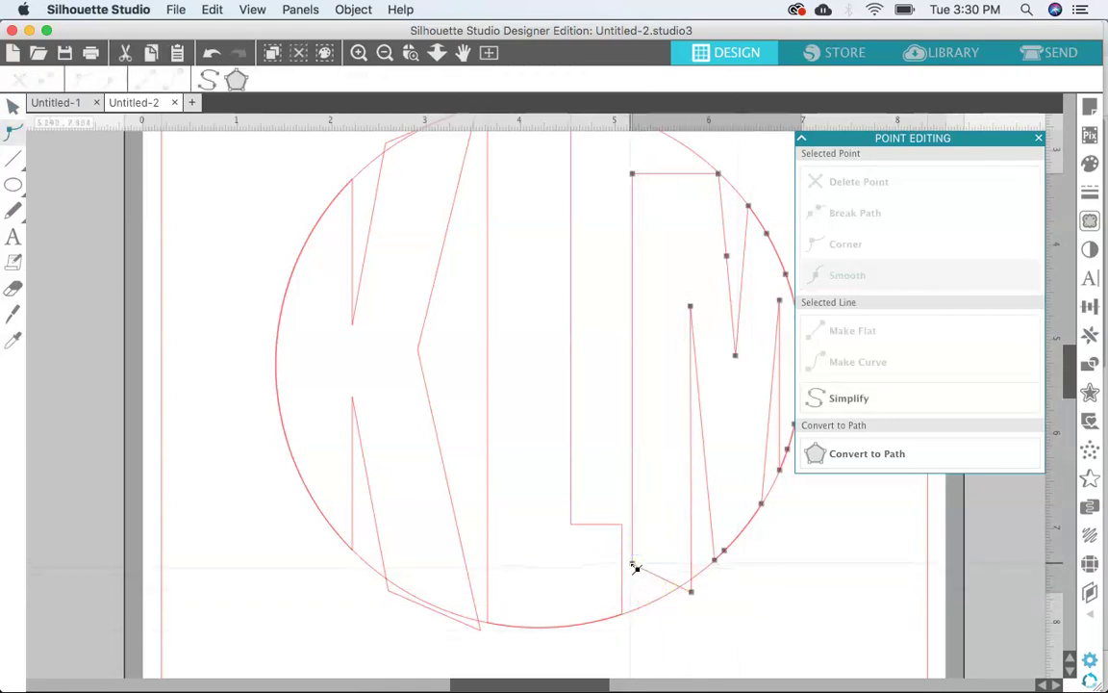
left_click_drag(635, 567, 637, 614)
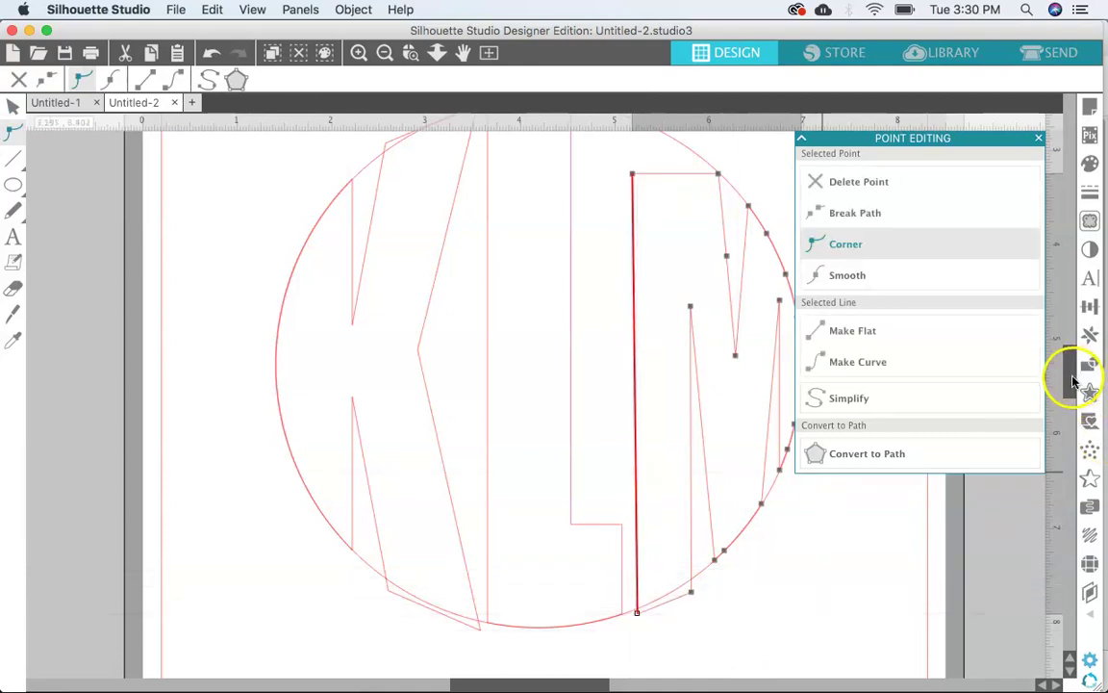
Pull the two top corners of the M's left leg up just beyond the circle outline.
left_click_drag(1070, 380, 1069, 354)
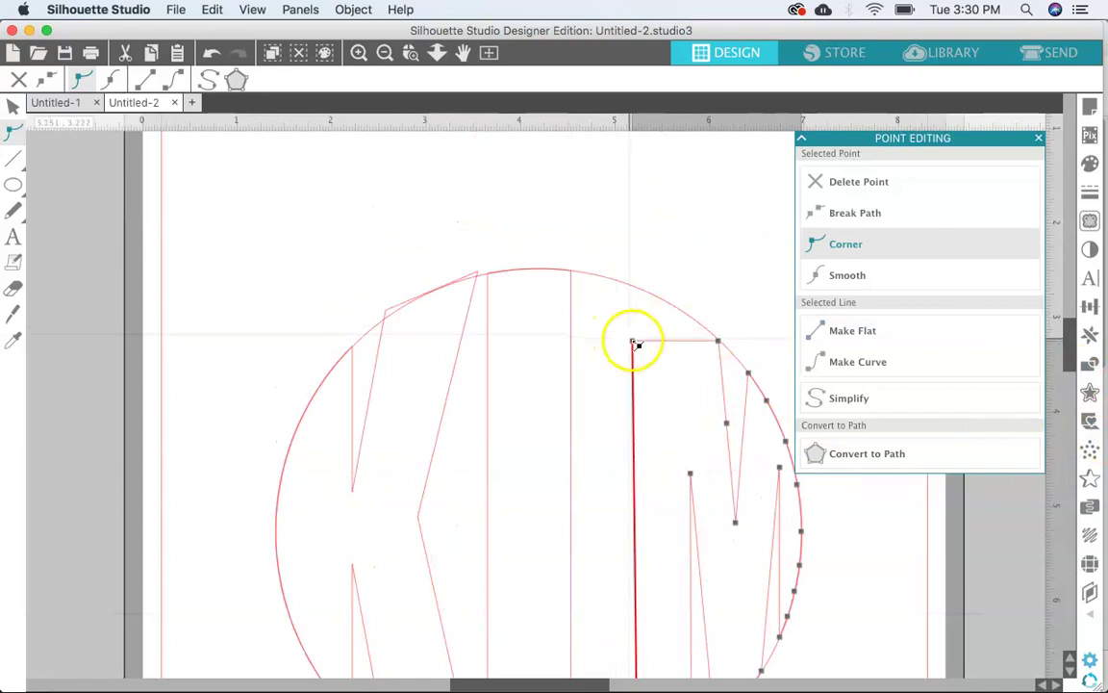
left_click_drag(633, 343, 630, 279)
left_click(717, 338)
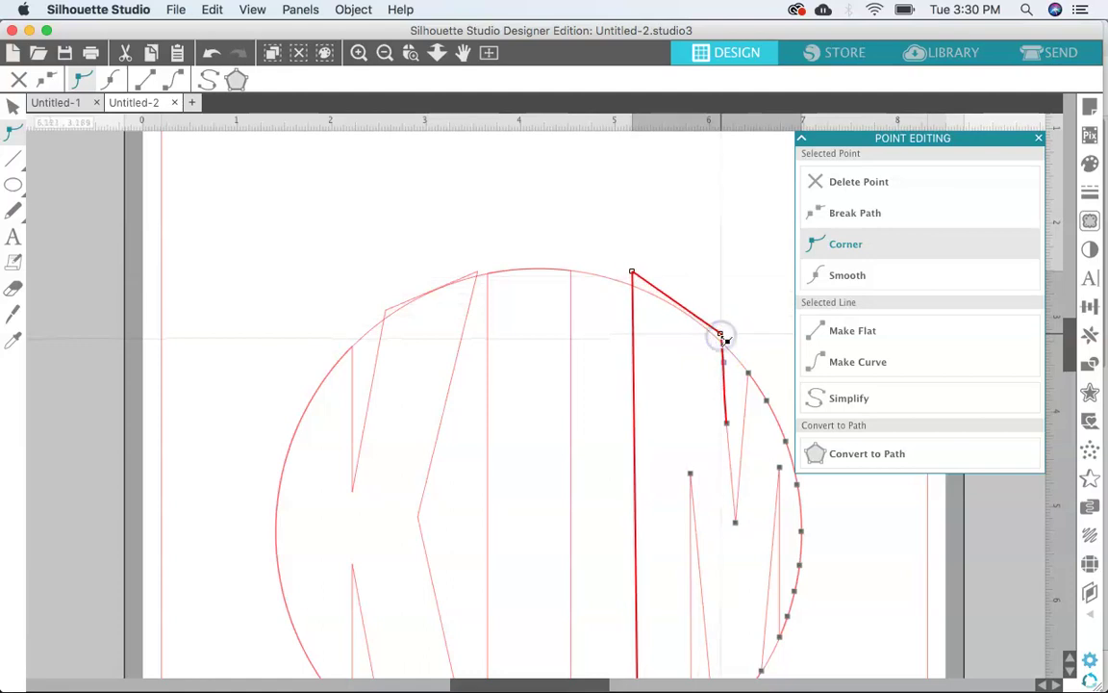
left_click(762, 289)
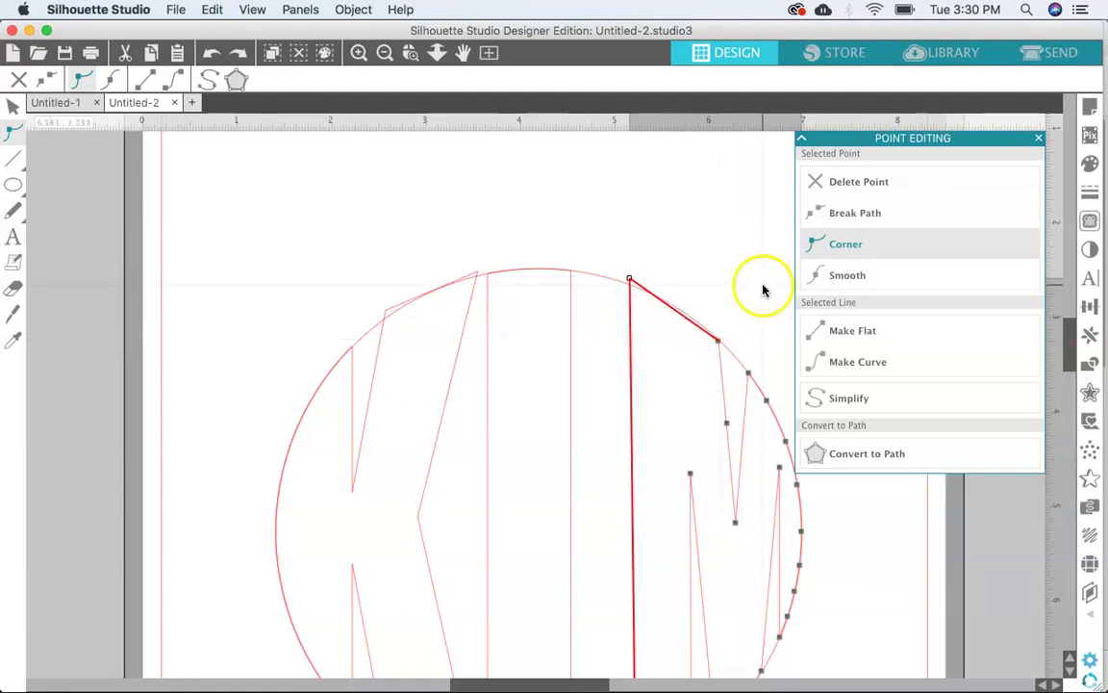
double_click(703, 331)
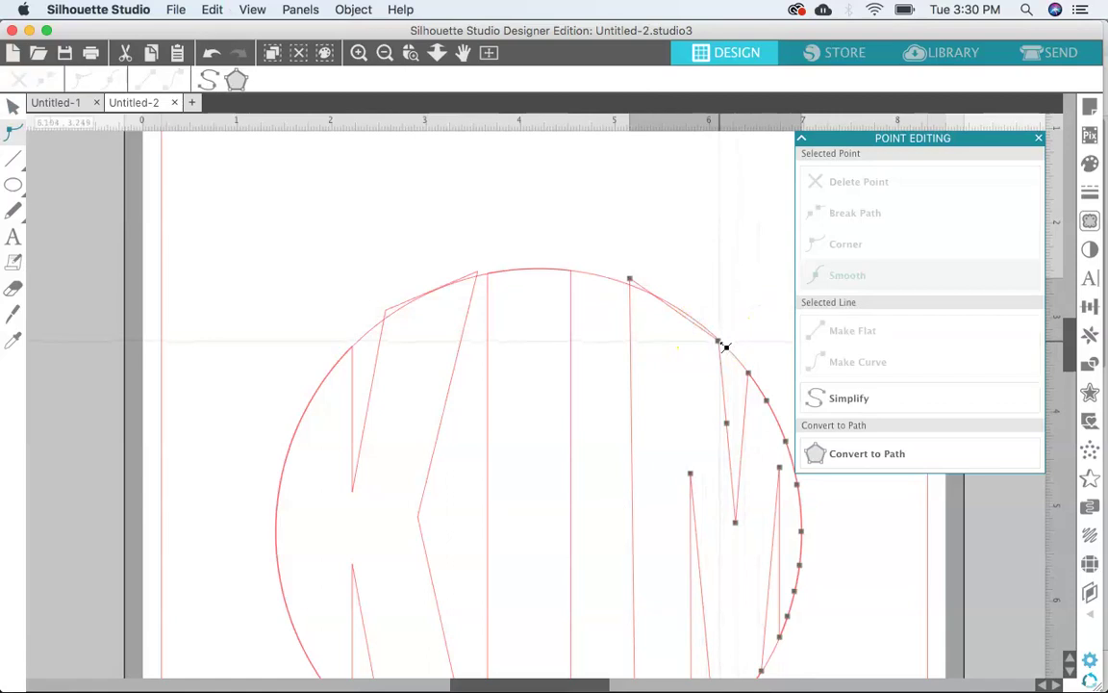
left_click(718, 342)
left_click_drag(721, 342, 723, 336)
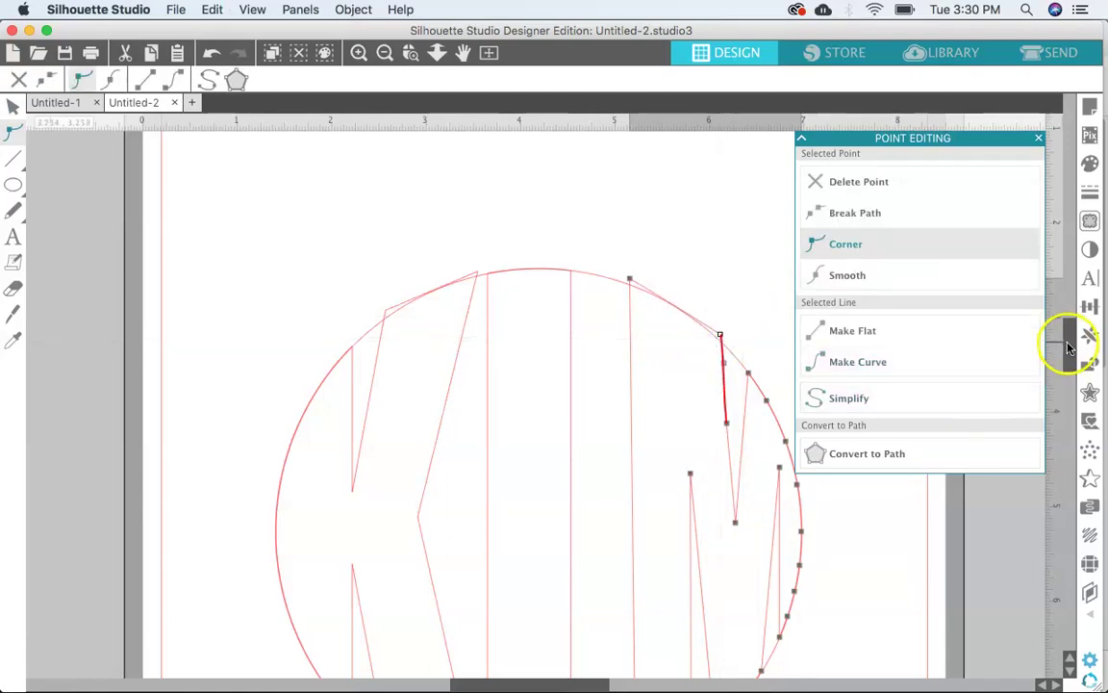
Select the extended letters together with the circle and crop them to the circular shape.
mouse_move(1069, 347)
left_mouse_down()
mouse_move(1068, 377)
mouse_move(1065, 359)
left_mouse_up()
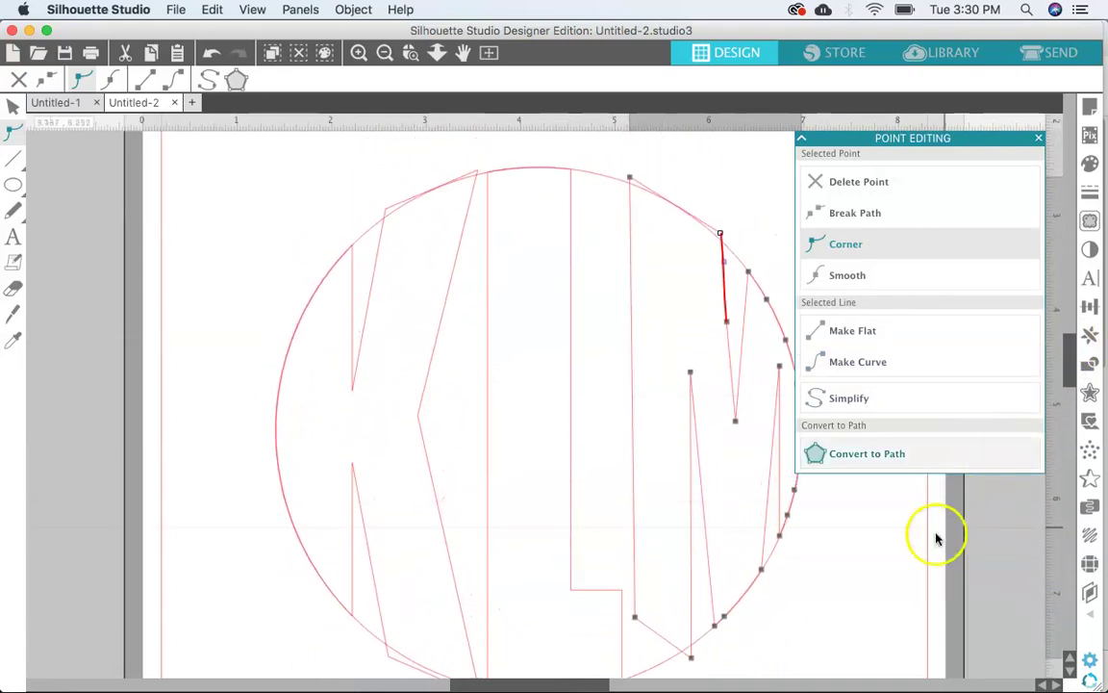
left_click(385, 53)
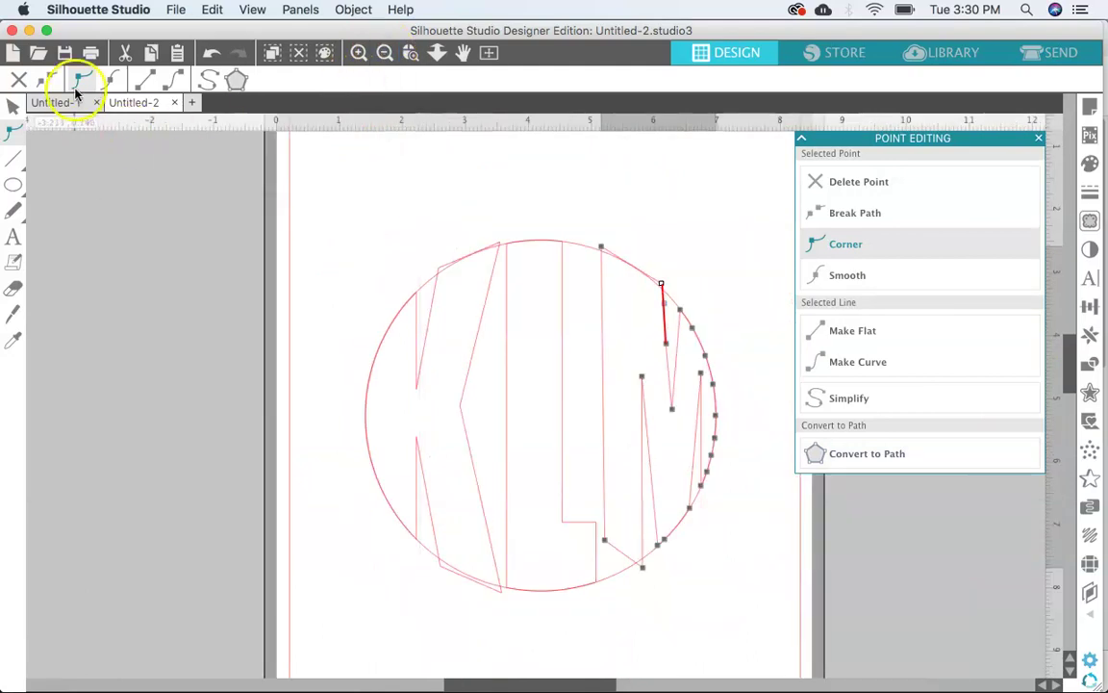
left_click(312, 189)
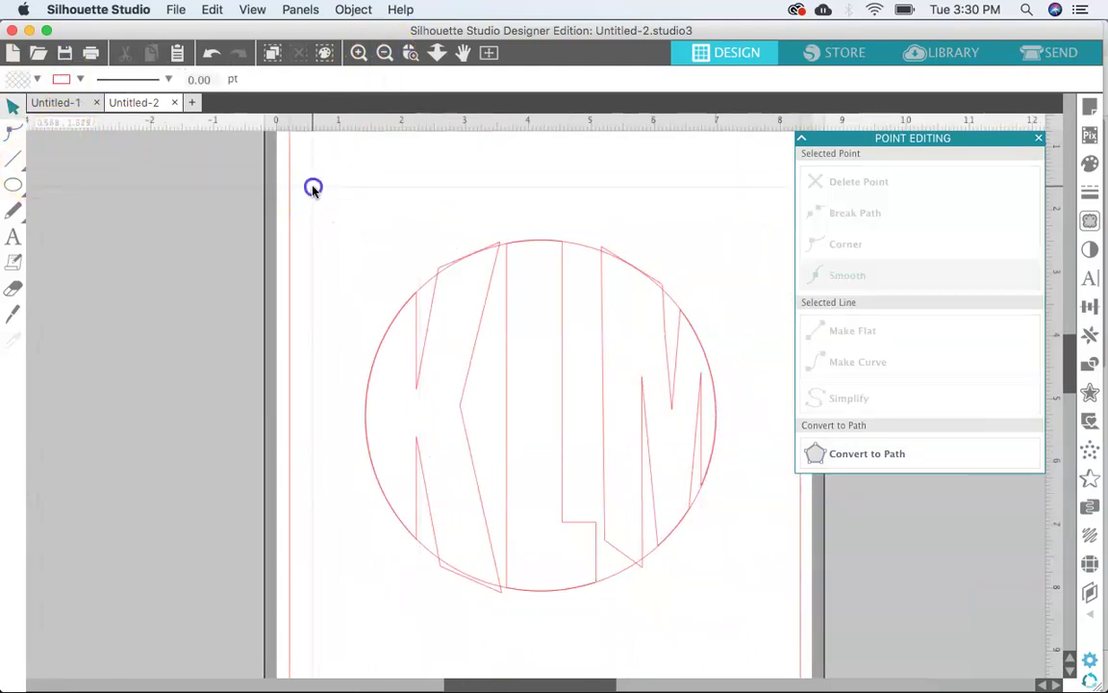
left_click_drag(315, 188, 755, 635)
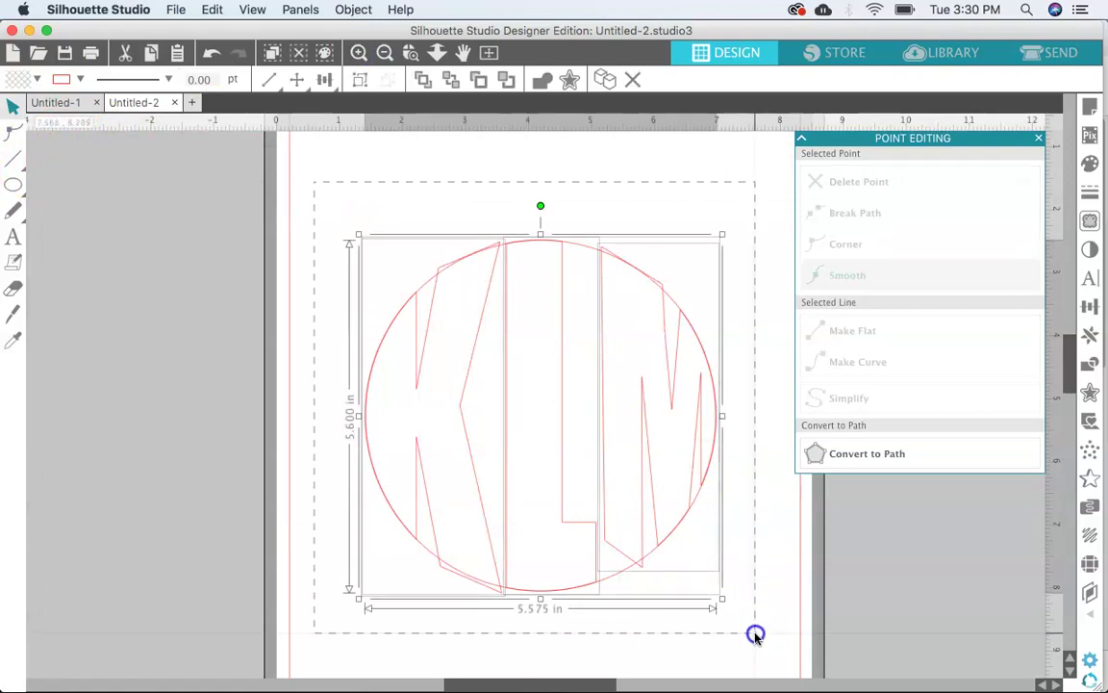
left_click(354, 11)
mouse_move(395, 110)
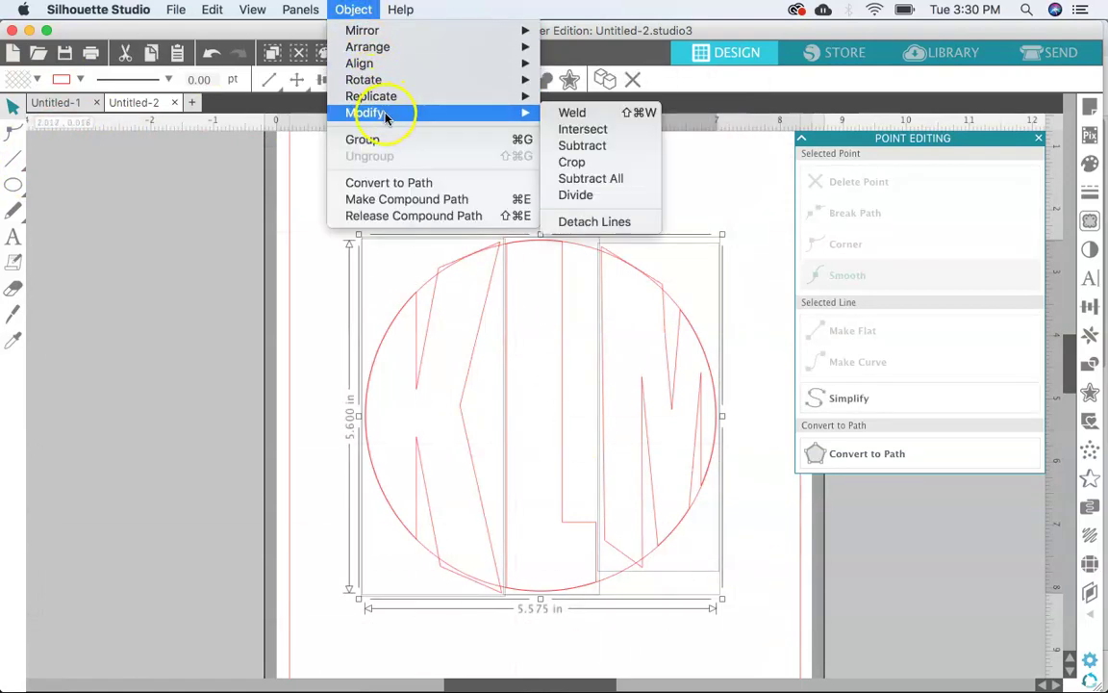
left_click(585, 165)
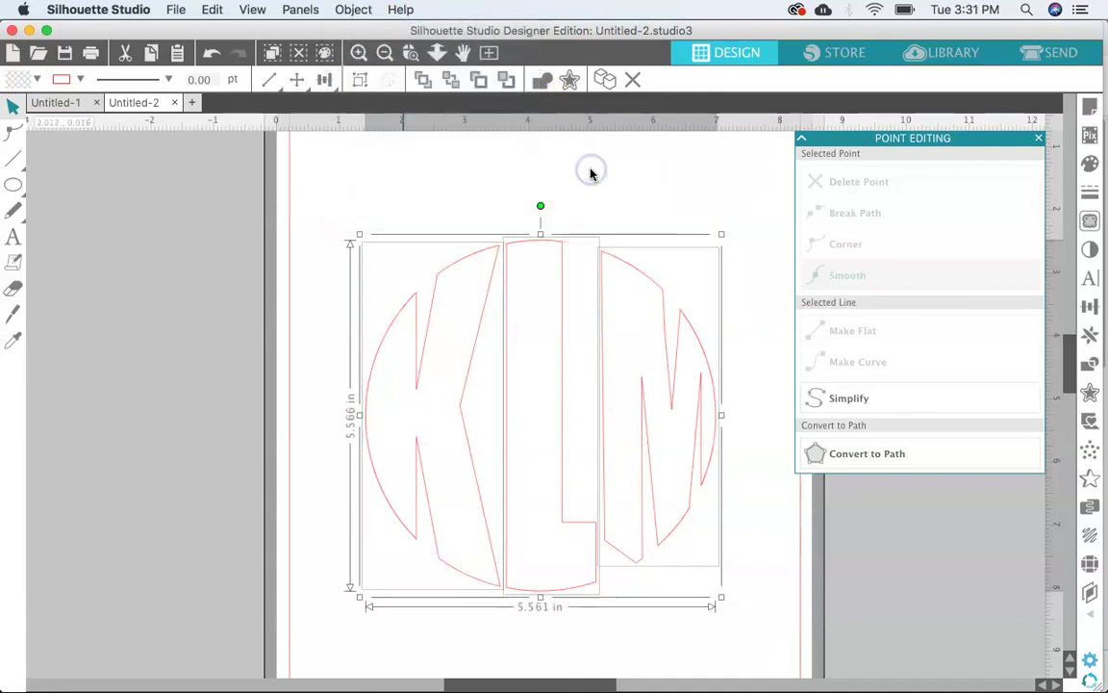
Group the three cropped letters and move the monogram slightly up and to the right.
left_click(695, 200)
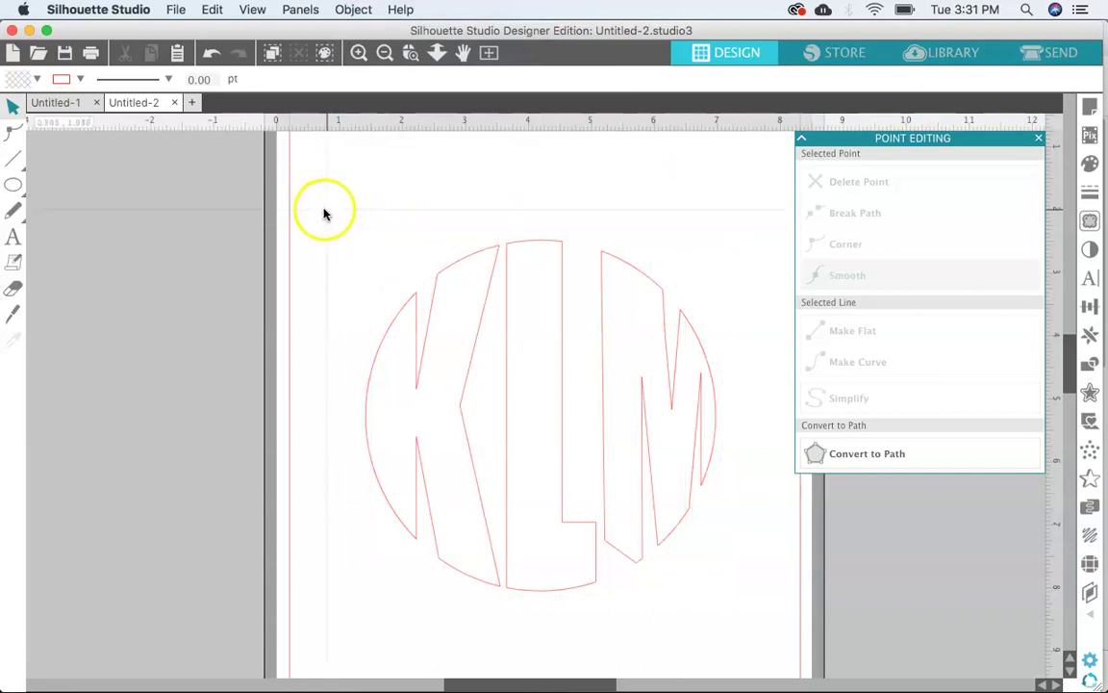
left_click_drag(324, 210, 748, 622)
left_click(388, 87)
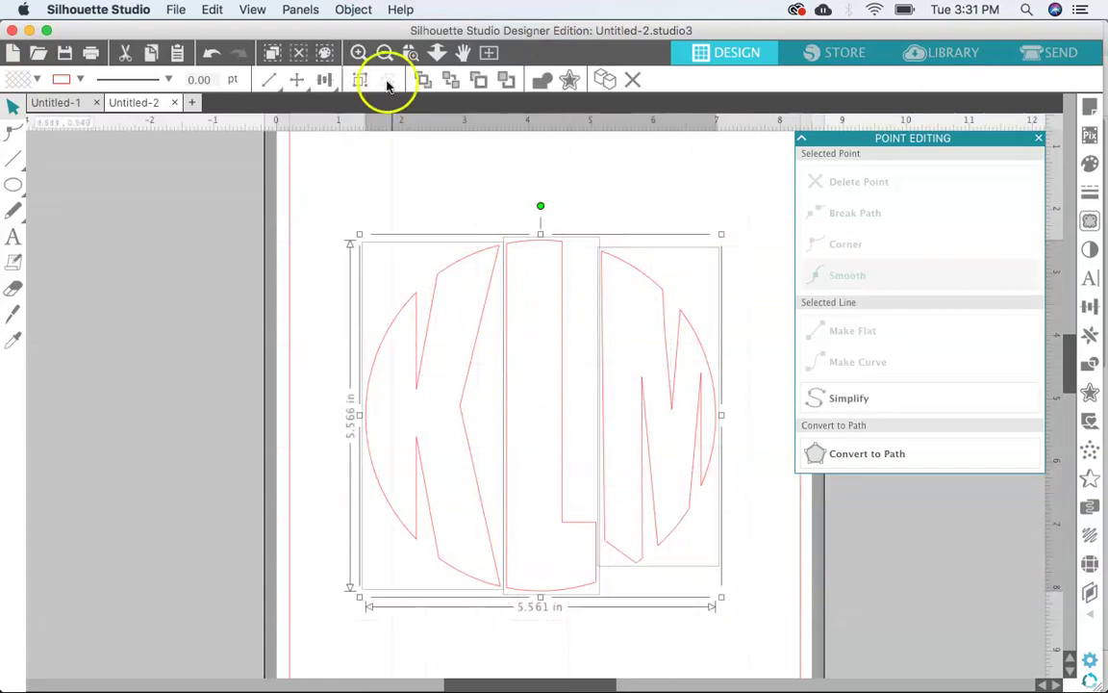
left_click(354, 11)
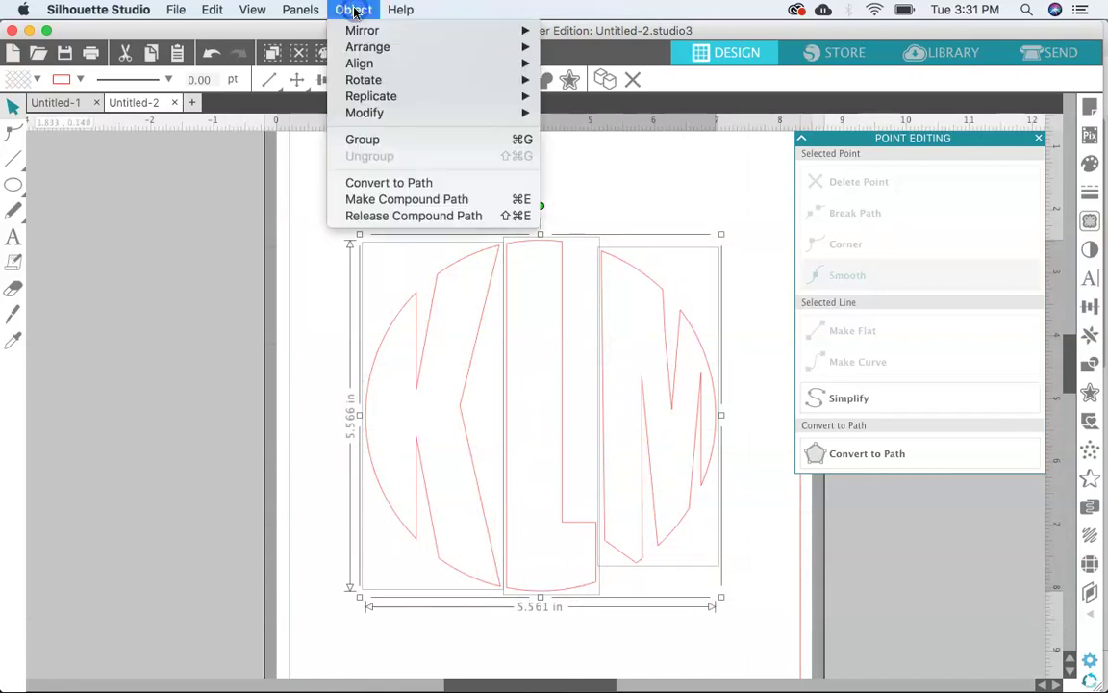
left_click(401, 144)
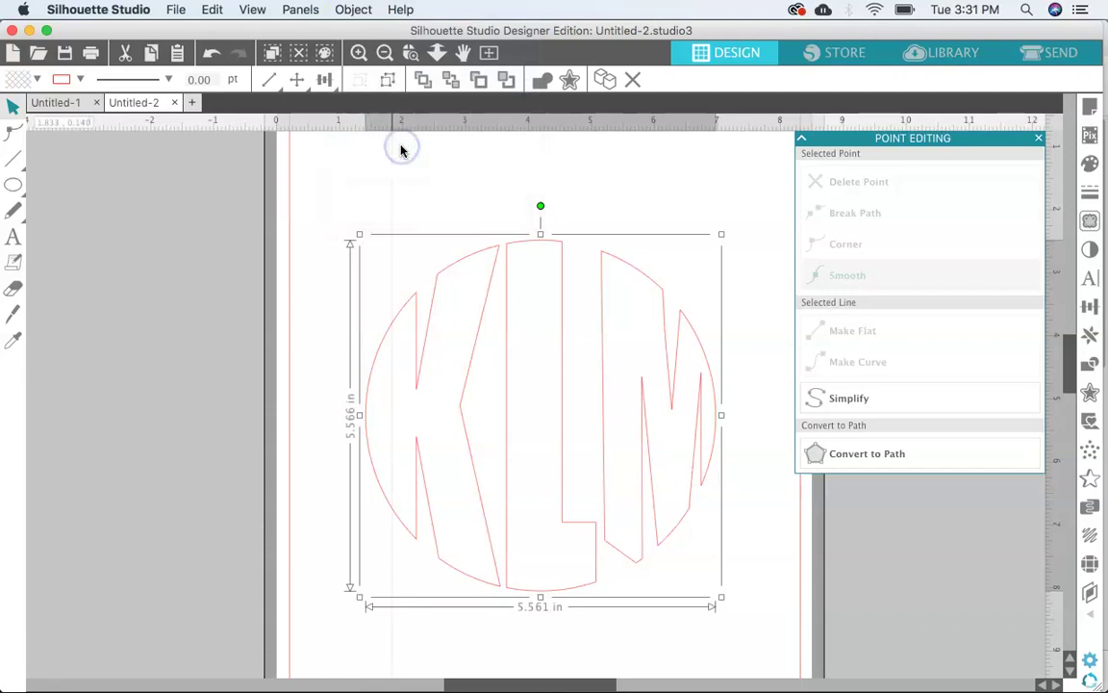
mouse_move(564, 401)
left_mouse_down()
mouse_move(625, 311)
mouse_move(529, 322)
mouse_move(593, 470)
mouse_move(505, 343)
mouse_move(576, 371)
mouse_move(558, 381)
mouse_move(571, 380)
left_mouse_up()
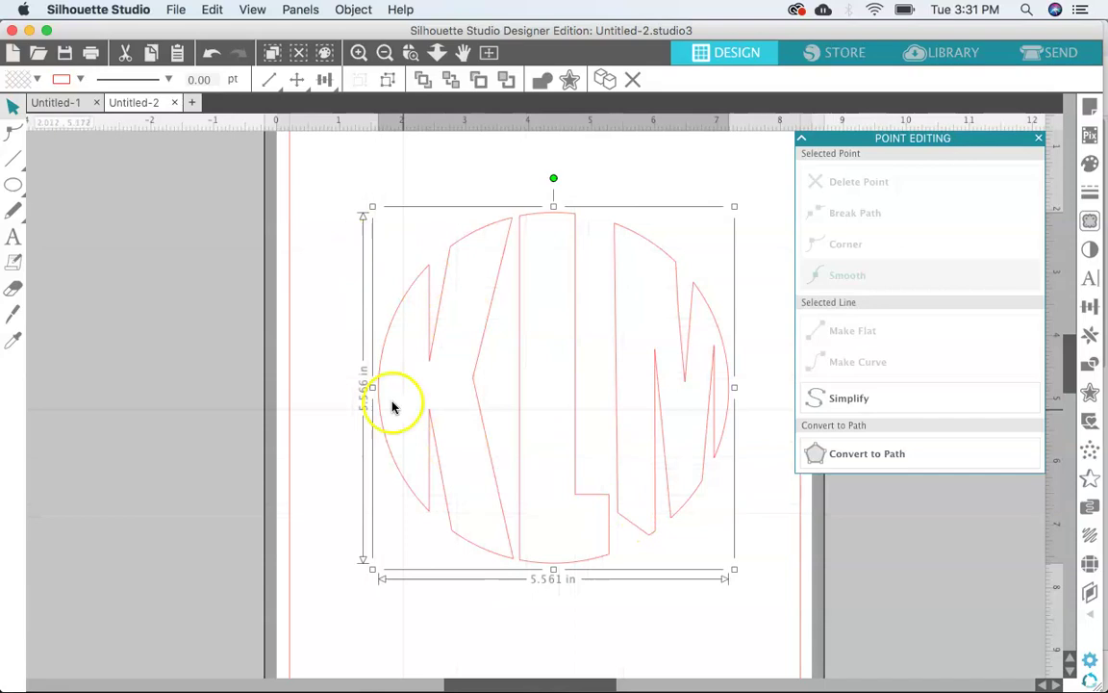
Undo the move, the grouping and the crop, returning to editing the M's points.
left_click(317, 327)
key("super+a")
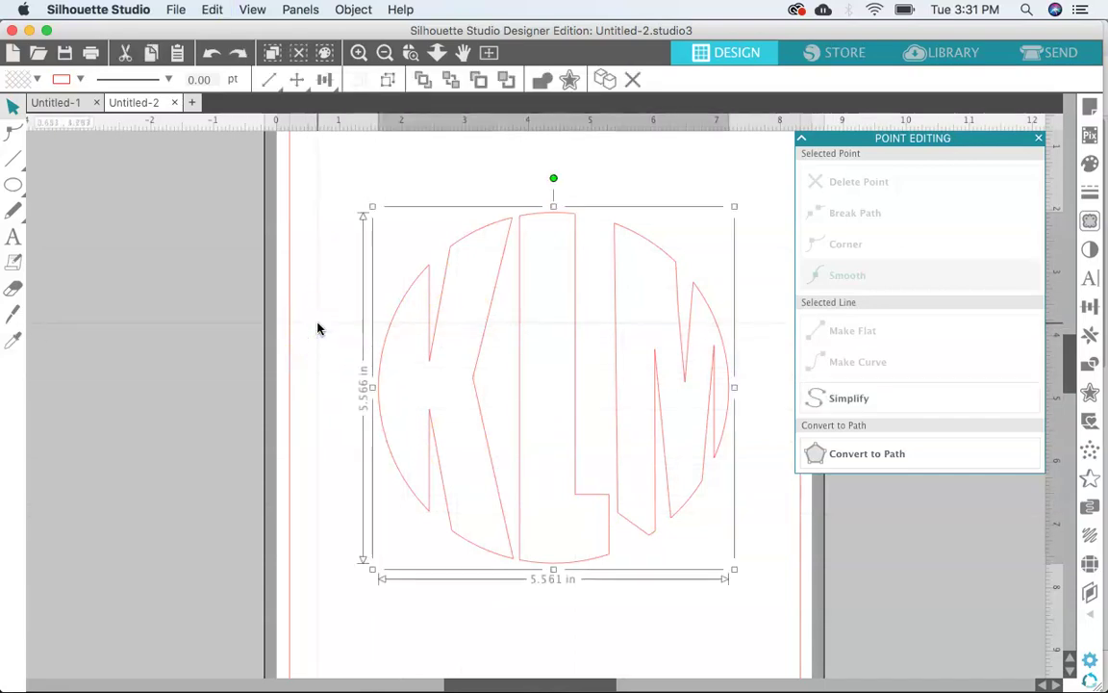
key("super+x")
key("super+v")
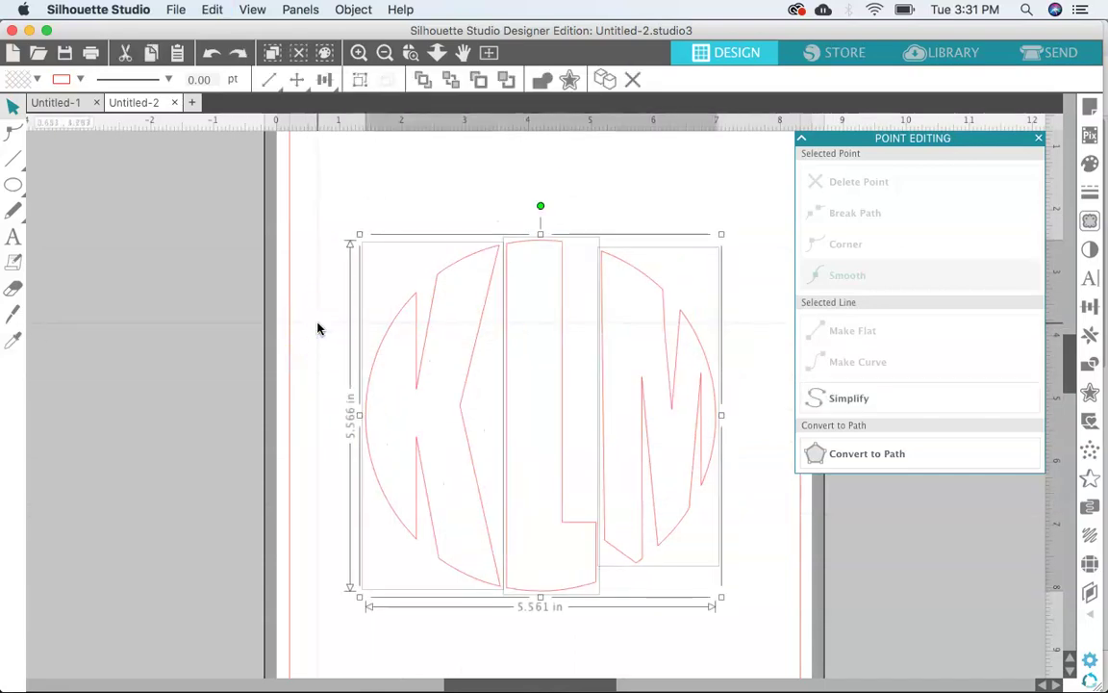
key("super+z")
key("super+z")
key("super+z")
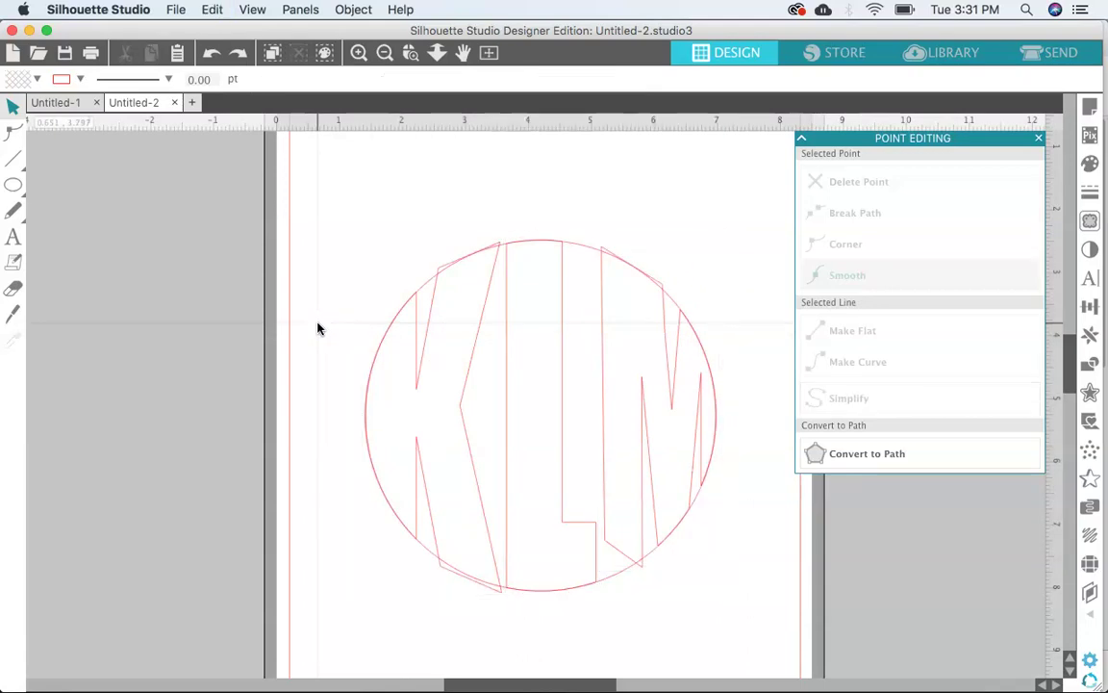
key("super+a")
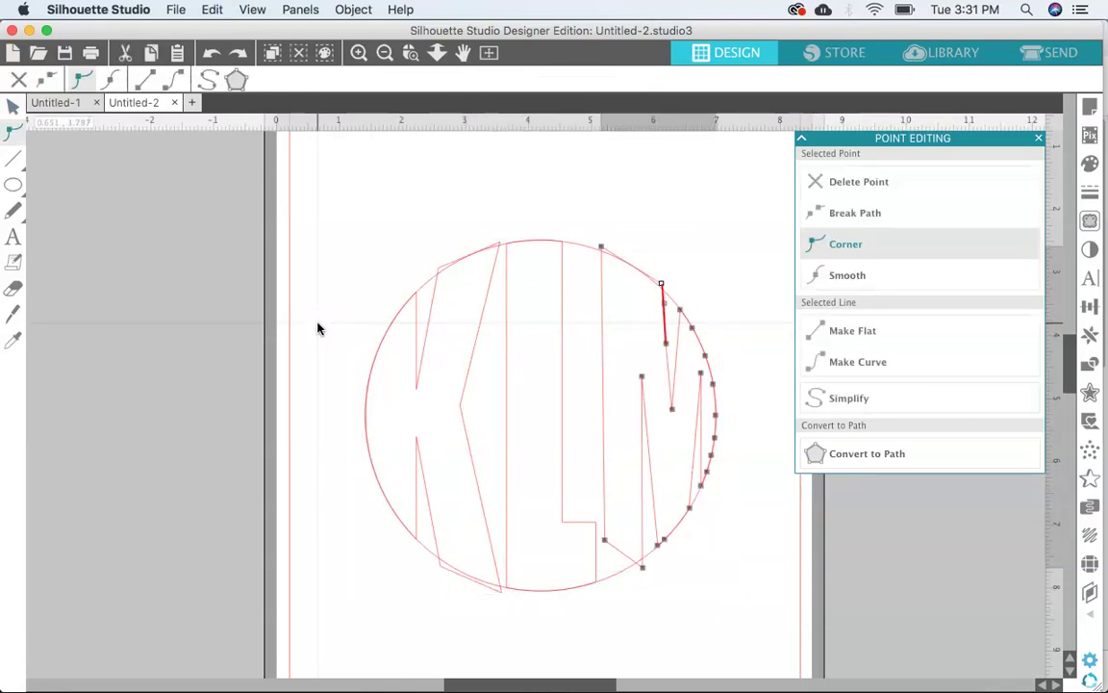
Pull the lower-left corner point of the M's left leg down just beyond the circle outline and leave point editing.
left_click(605, 535)
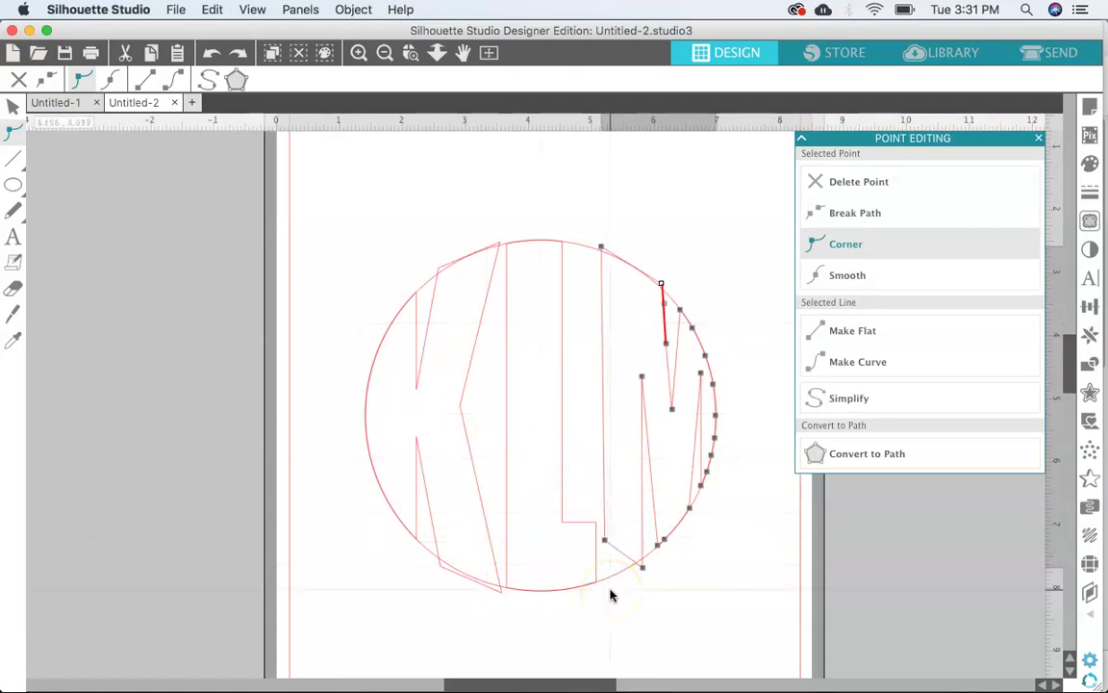
left_click(358, 53)
left_click(359, 53)
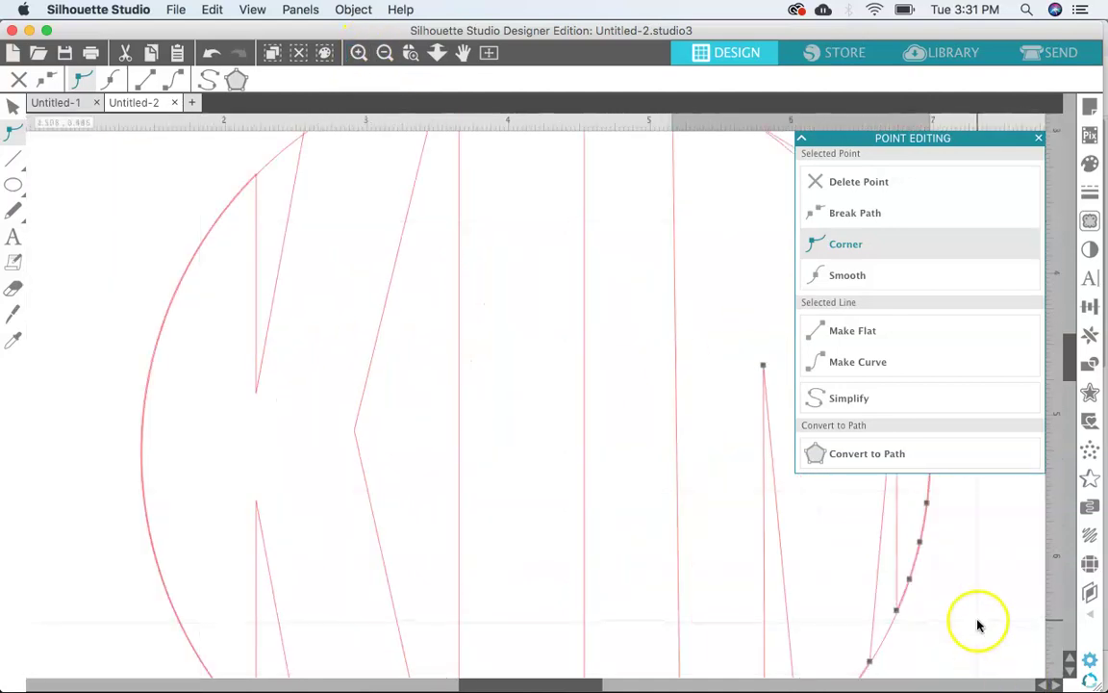
left_click_drag(1065, 346, 1069, 383)
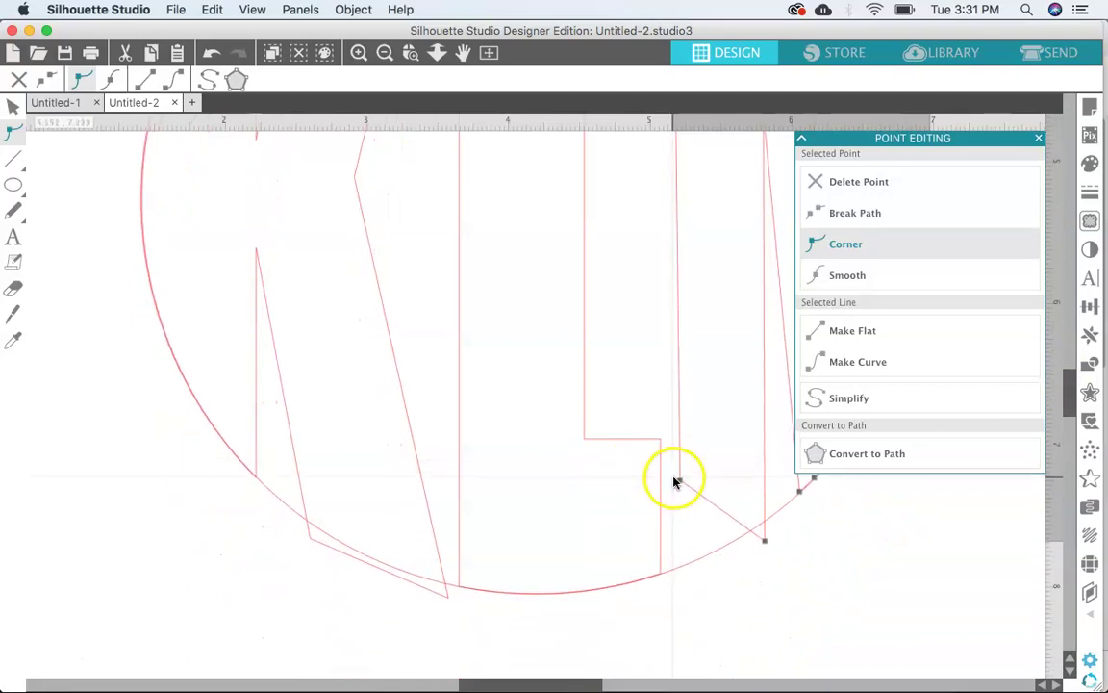
left_click(679, 480)
left_click_drag(679, 479, 686, 574)
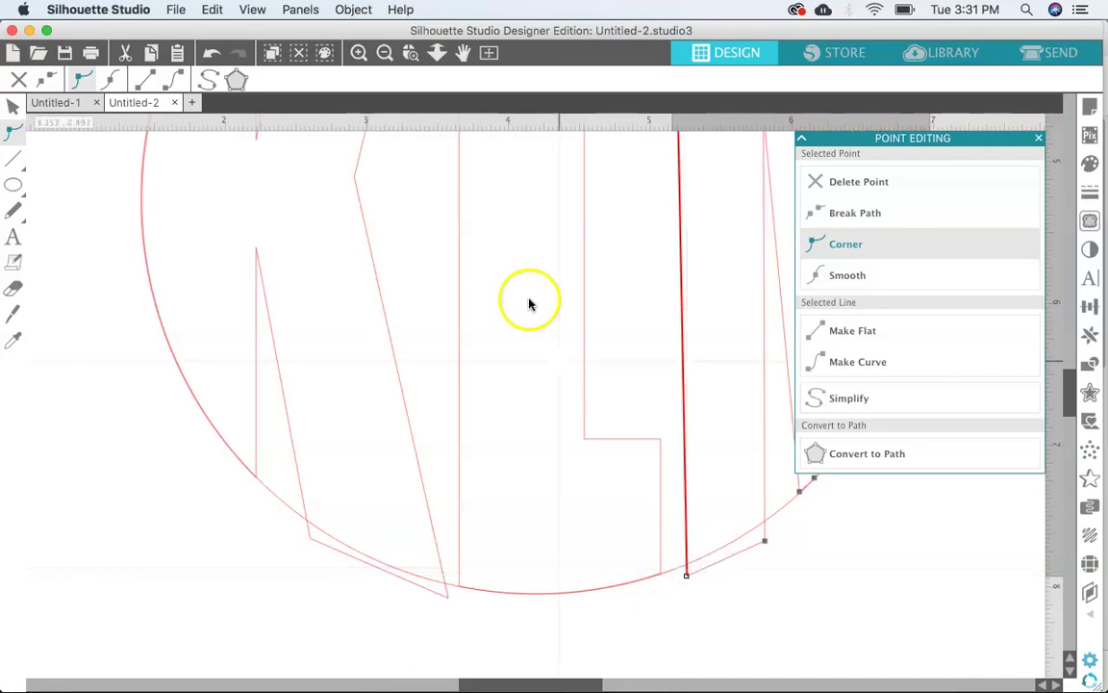
left_click(490, 55)
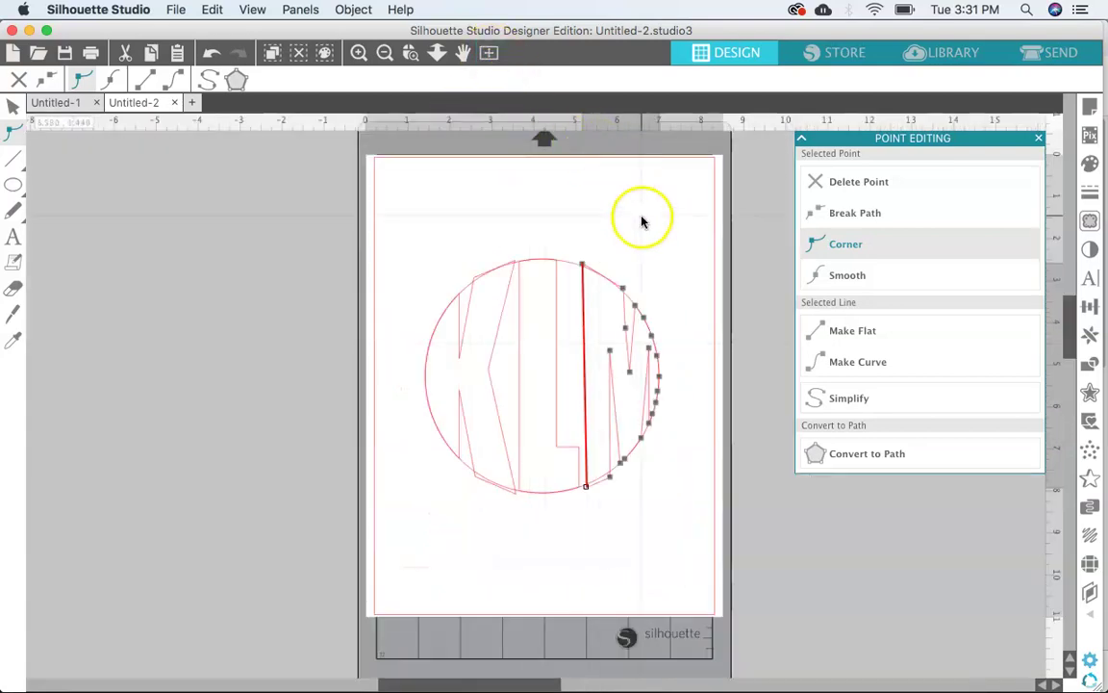
left_click(641, 218)
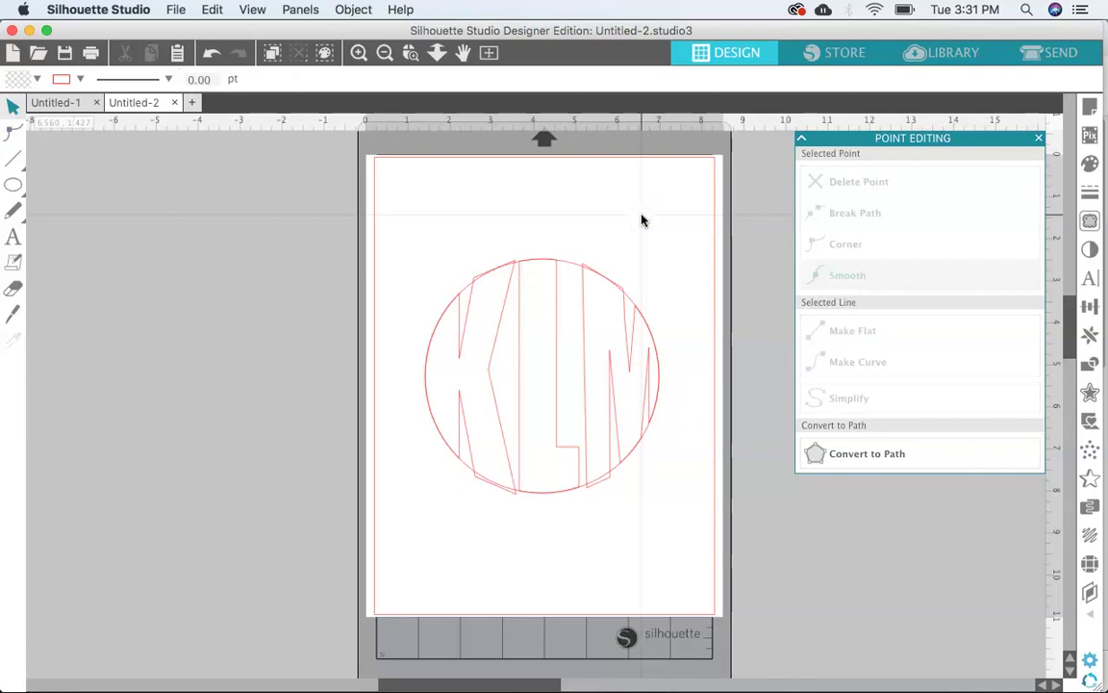
Select the three letters together with the circle and crop them to the circular shape.
left_click_drag(389, 221, 663, 516)
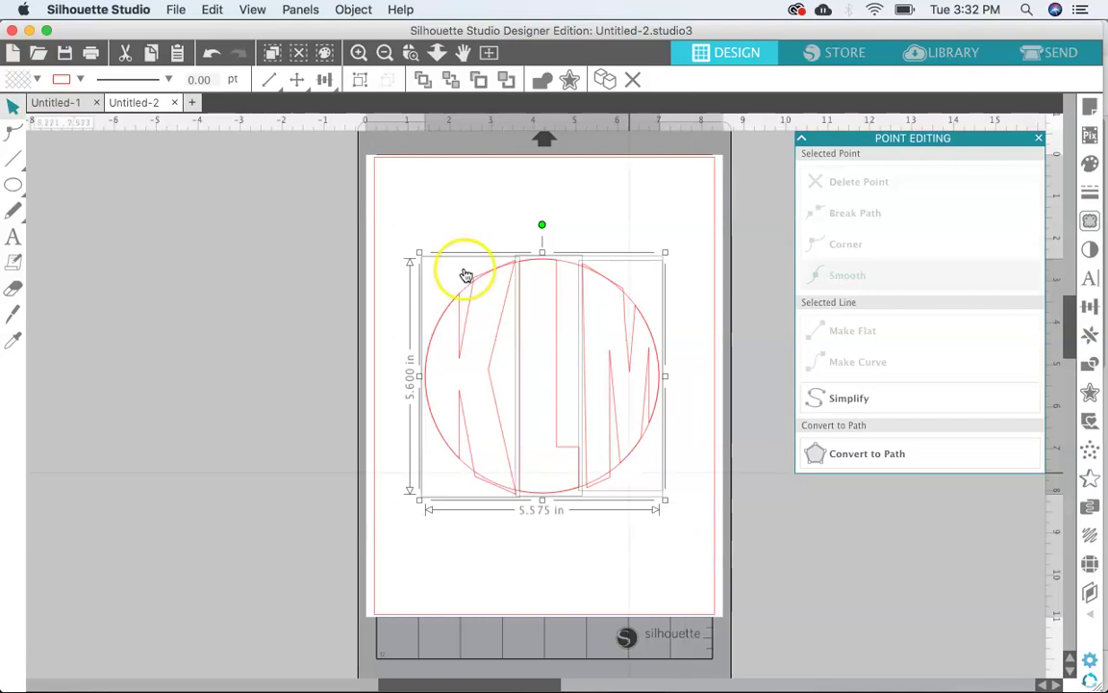
left_click(338, 10)
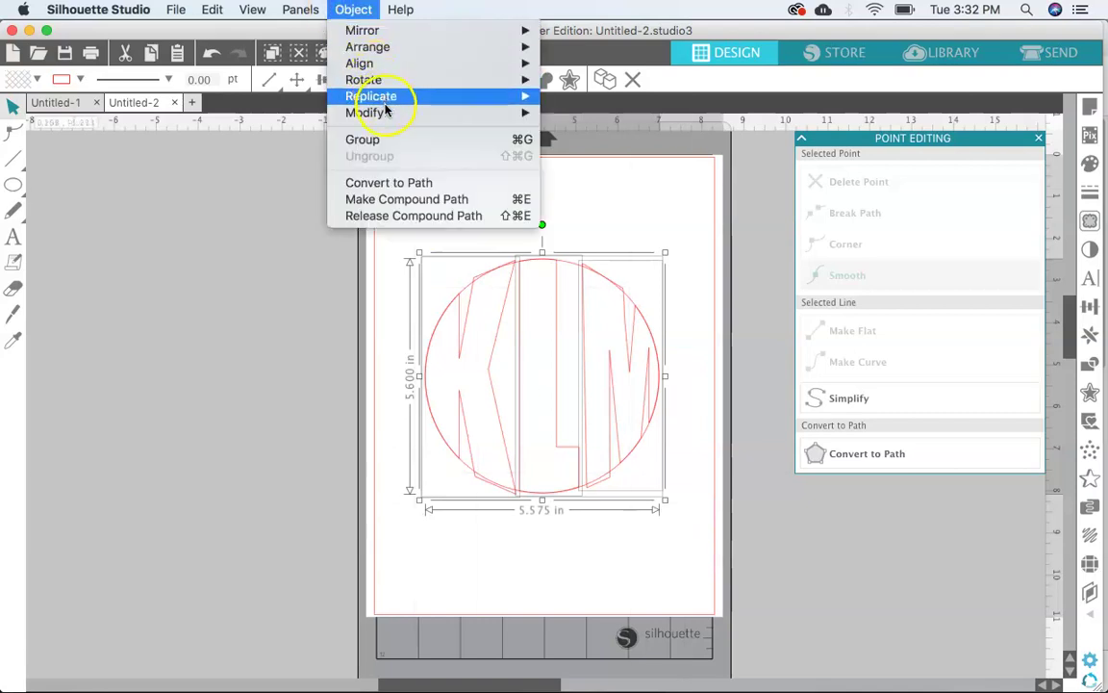
mouse_move(389, 111)
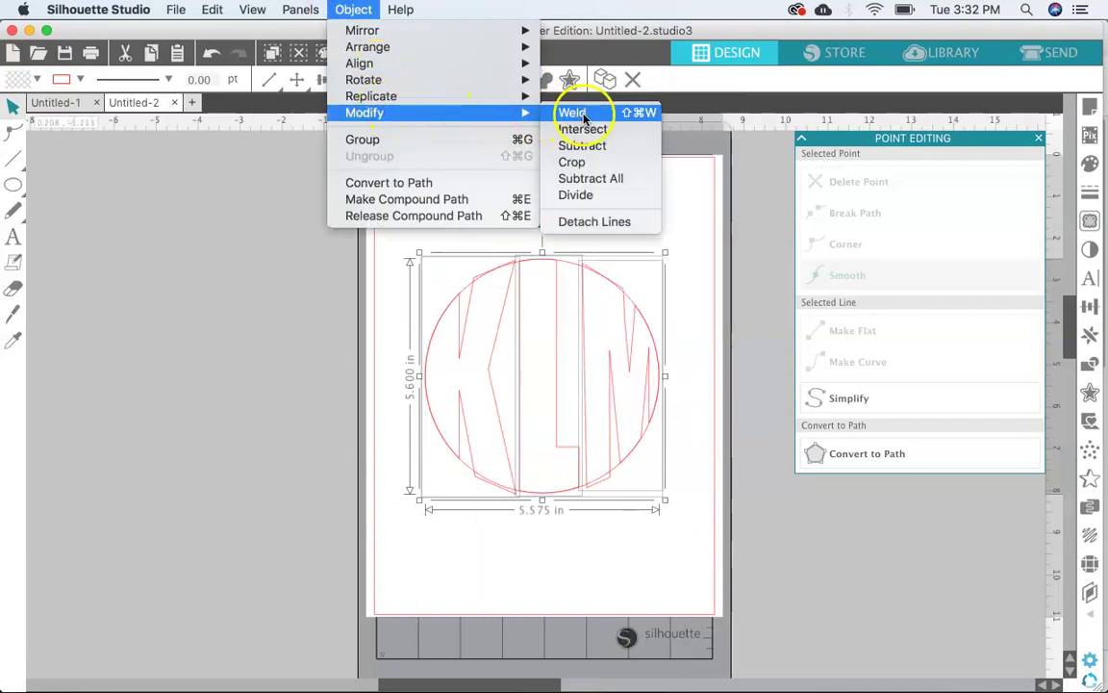
left_click(586, 163)
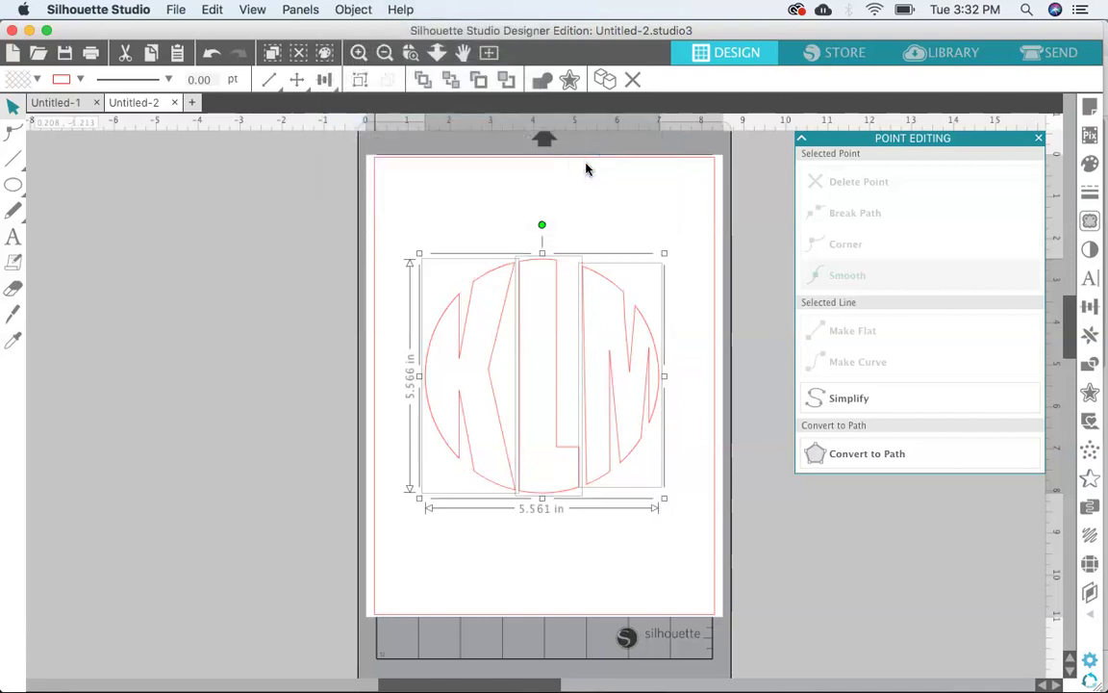
left_click(671, 202)
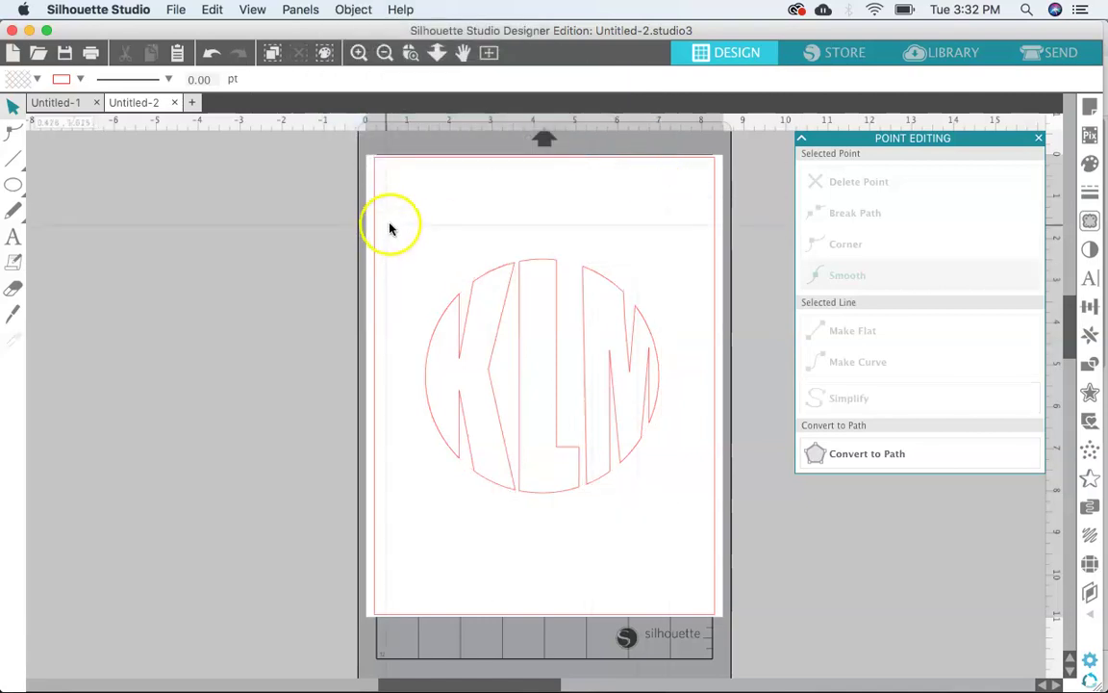
Group the three cropped letters into one monogram and nudge it slightly up and to the right on the page.
left_click_drag(395, 222, 684, 520)
left_click(352, 10)
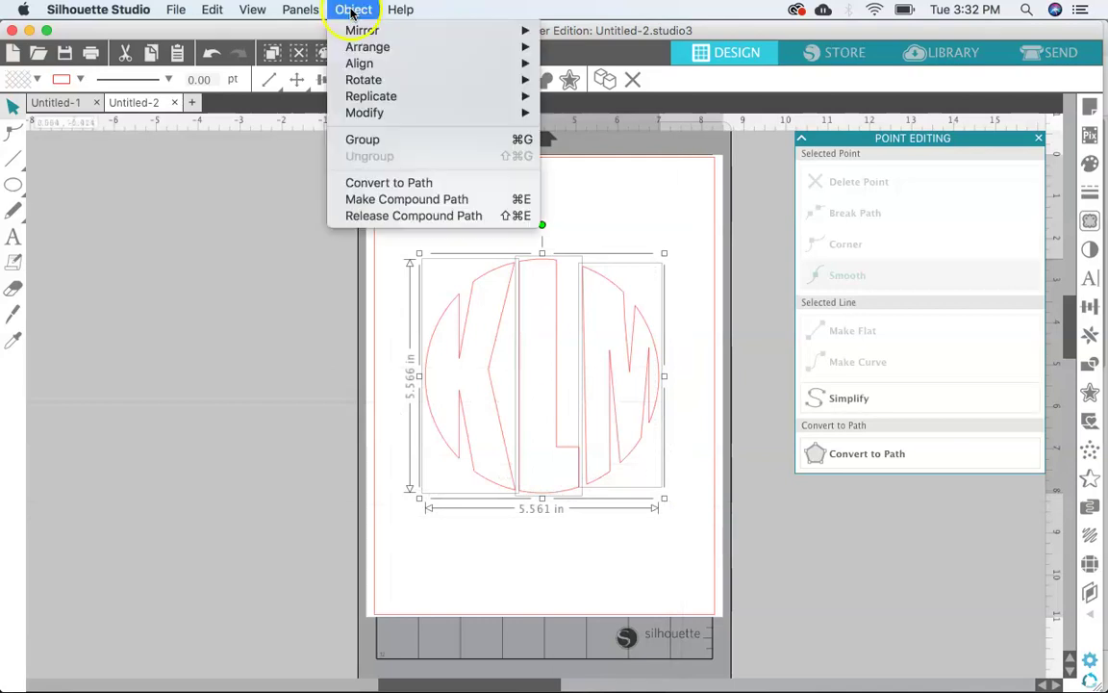
left_click(385, 141)
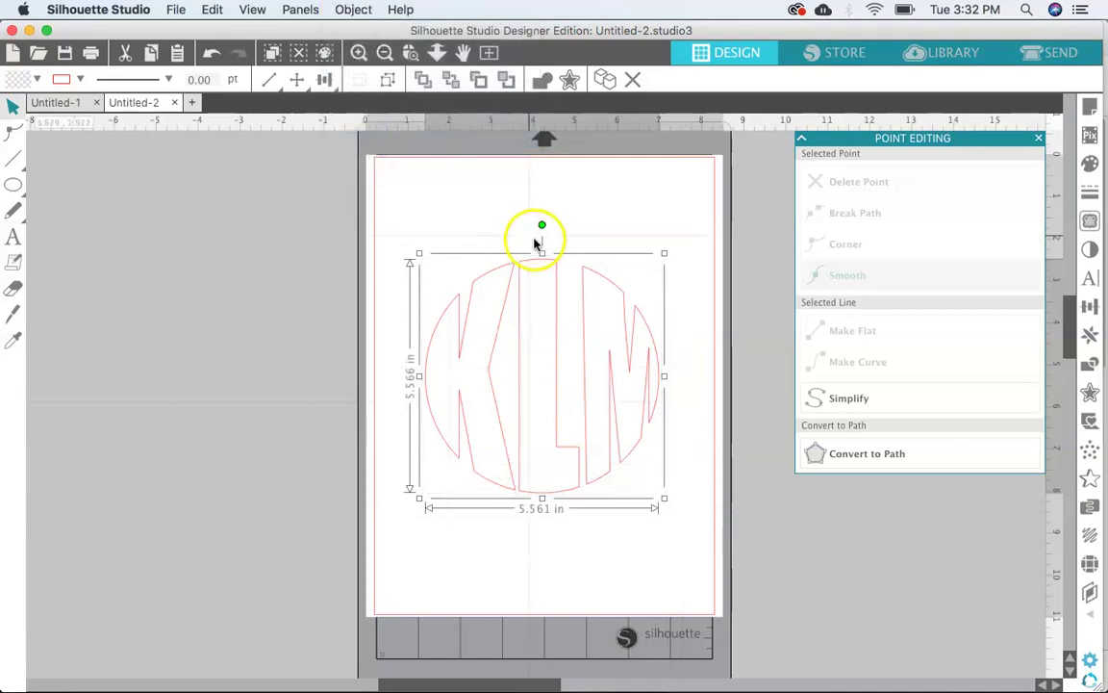
left_click(554, 340)
mouse_move(554, 341)
left_mouse_down()
mouse_move(587, 310)
mouse_move(547, 370)
mouse_move(560, 320)
mouse_move(576, 364)
mouse_move(561, 346)
left_mouse_up()
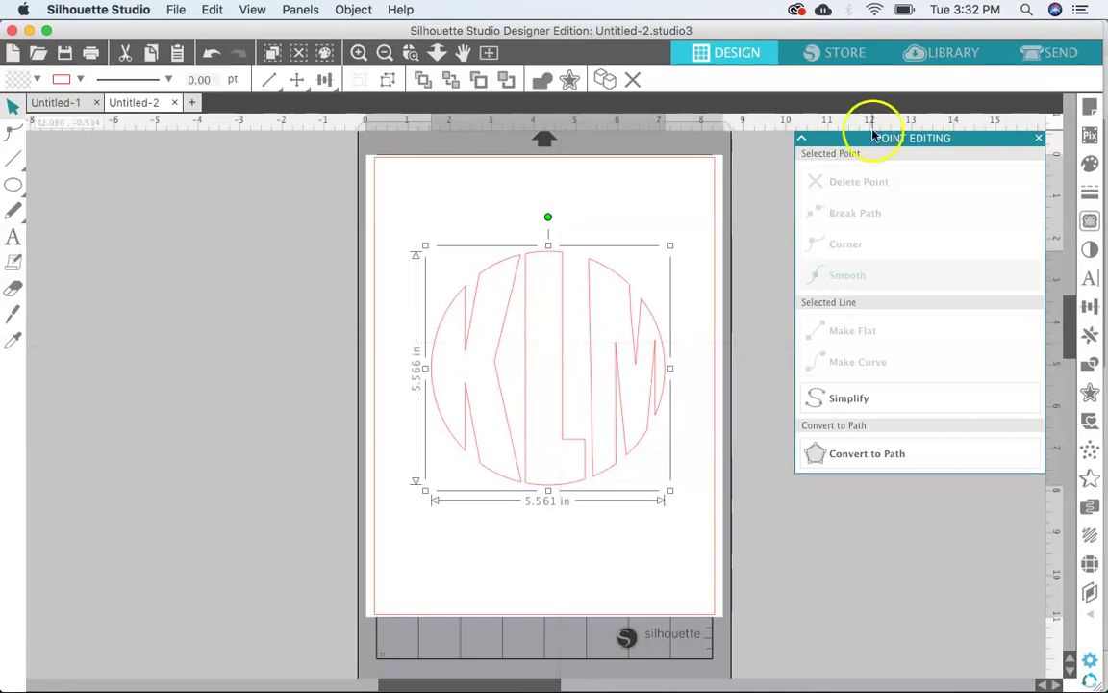
Open the cut settings for the monogram and look through the available material types, keeping Vinyl, Glossy.
left_click(1055, 54)
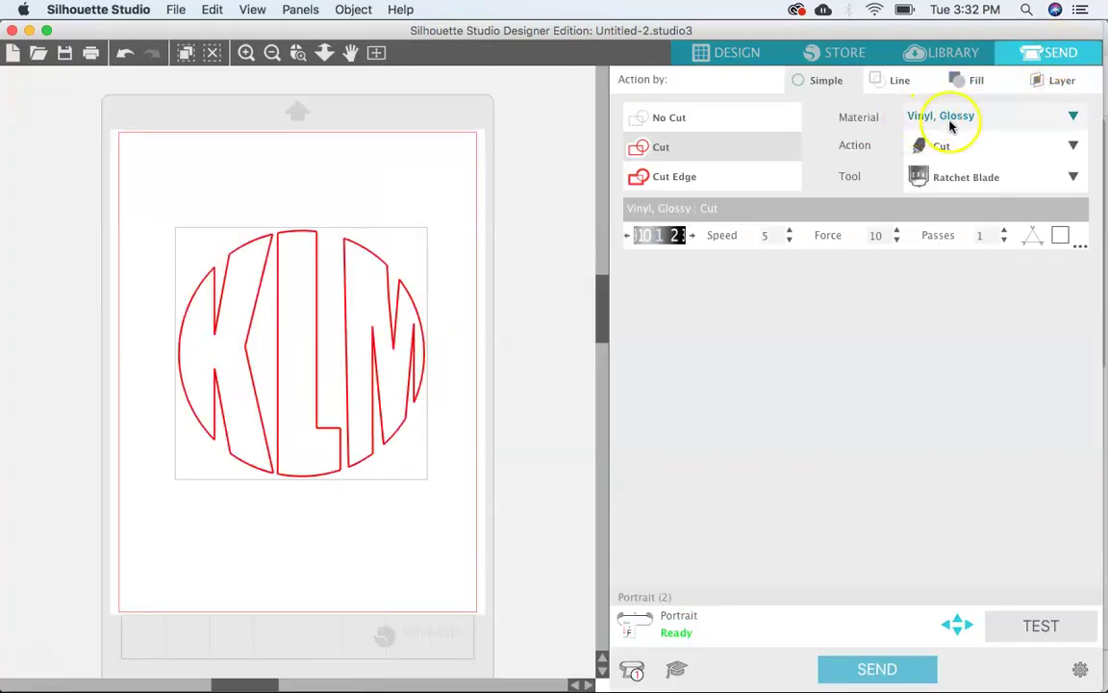
left_click(1072, 116)
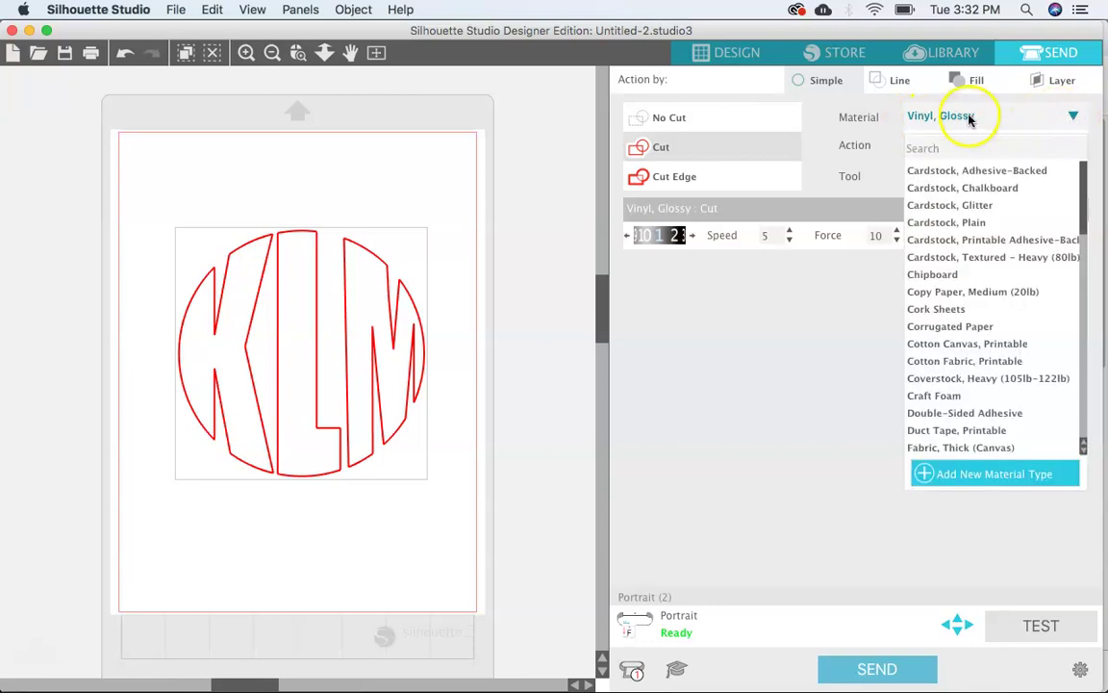
left_click(810, 323)
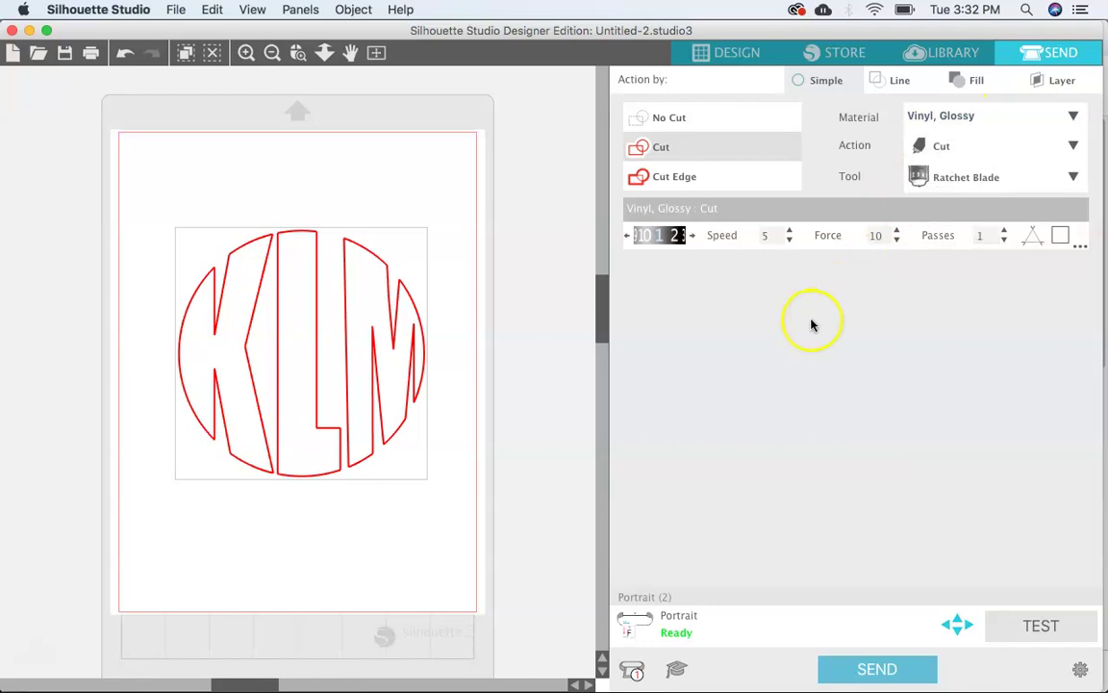